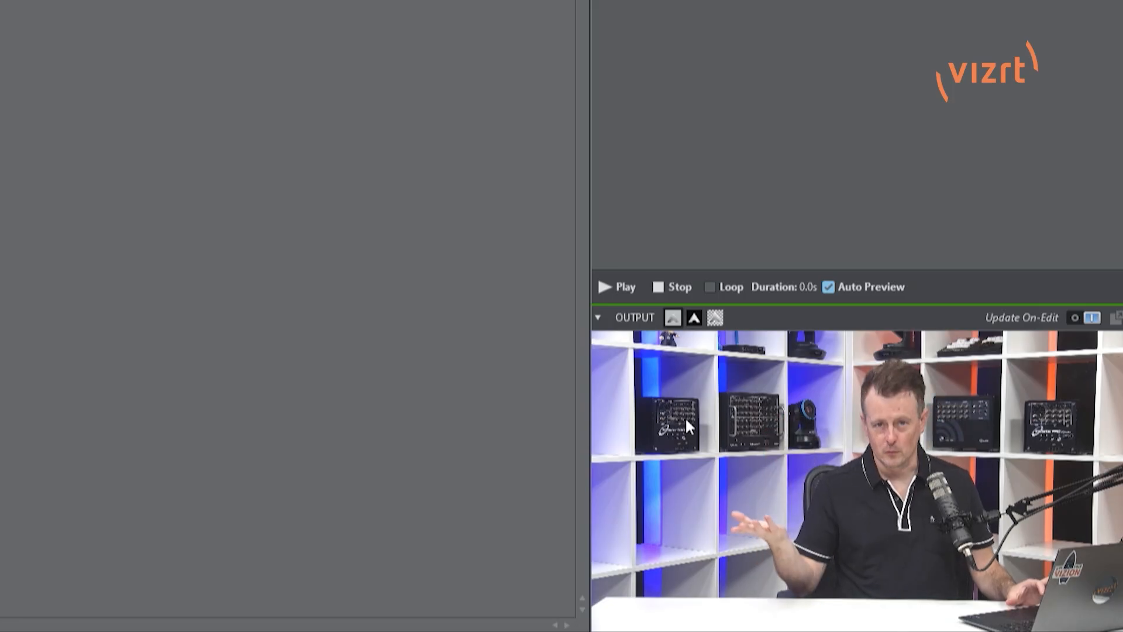
Zoom the PTZ camera out and back in using the controls over the live output
mouse_move(892, 474)
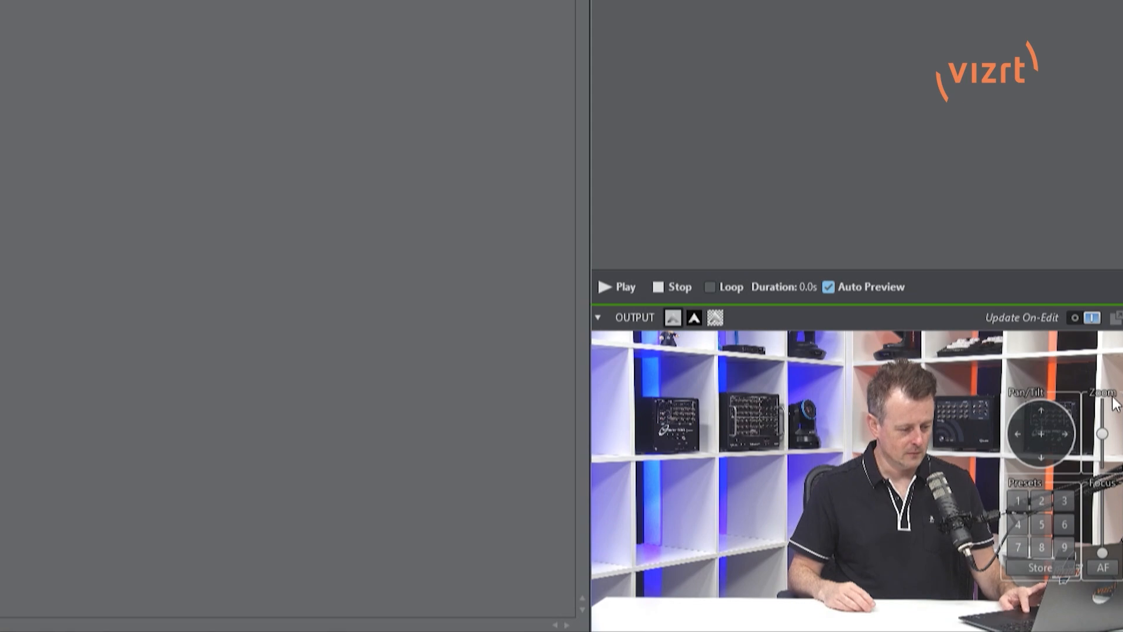
left_click_drag(1104, 438, 1101, 463)
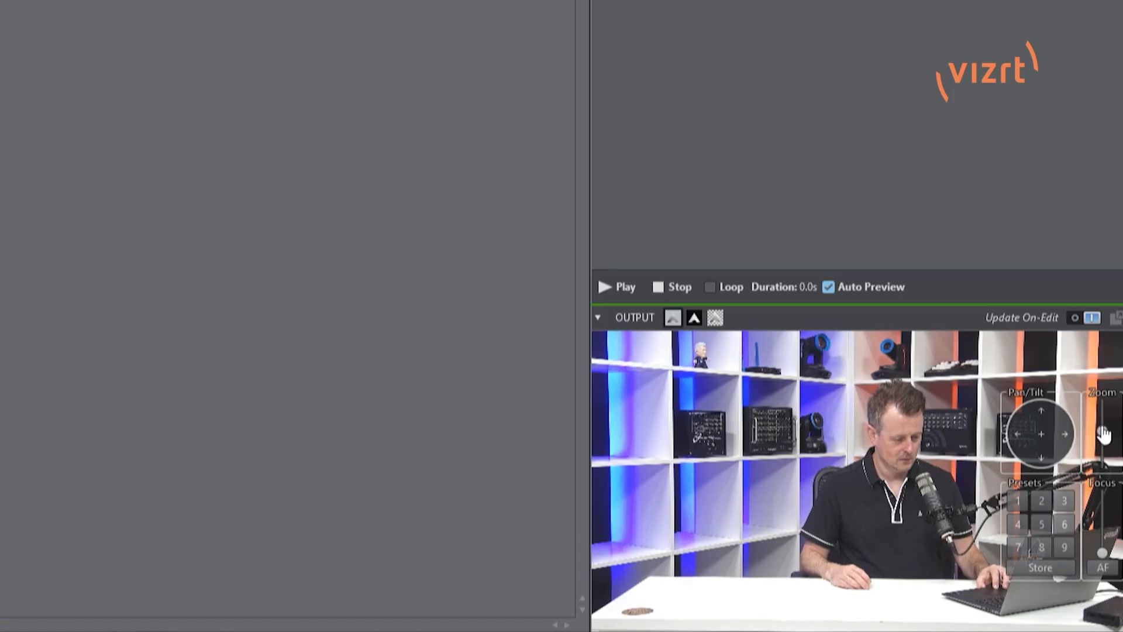
left_click_drag(1103, 434, 1103, 410)
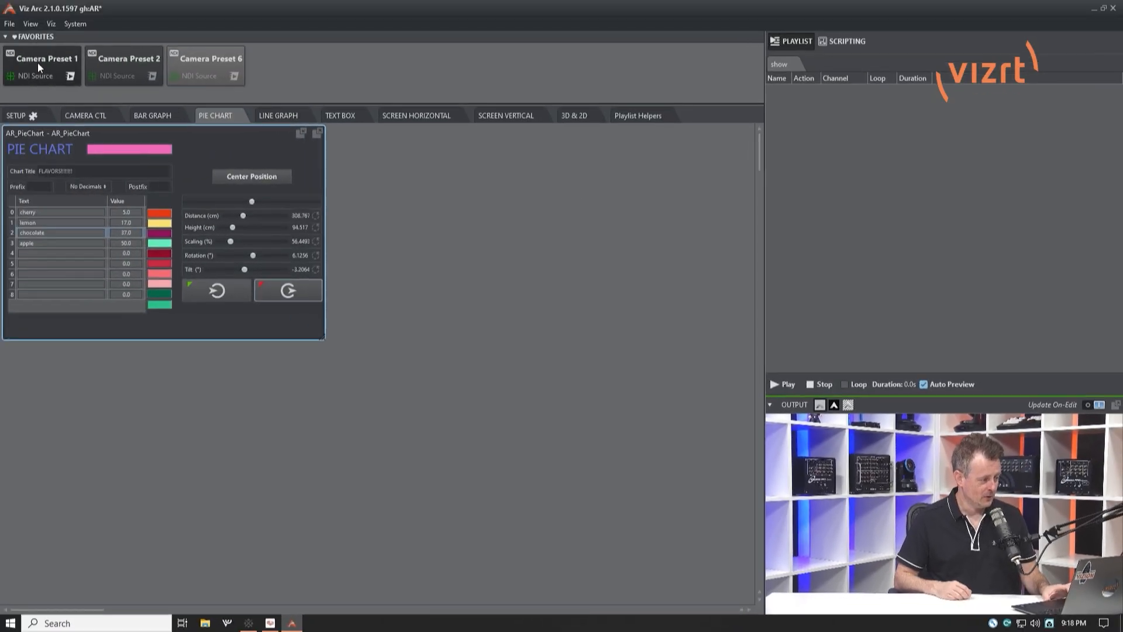
Review the camera presets on the camera control page and return to the pie chart page
left_click(226, 83)
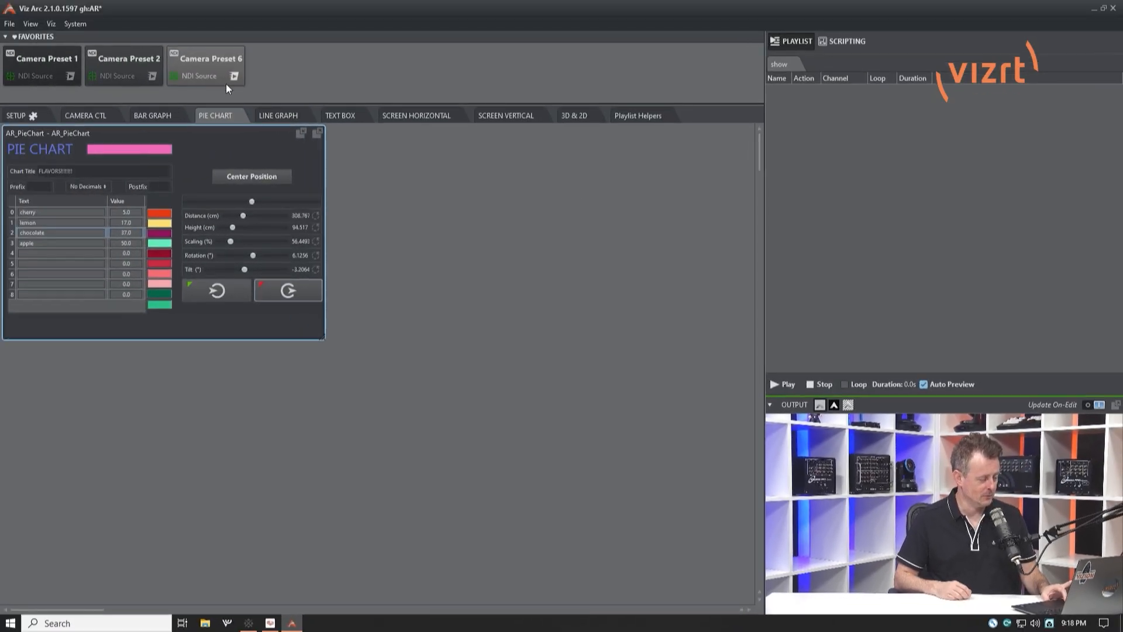
left_click(96, 115)
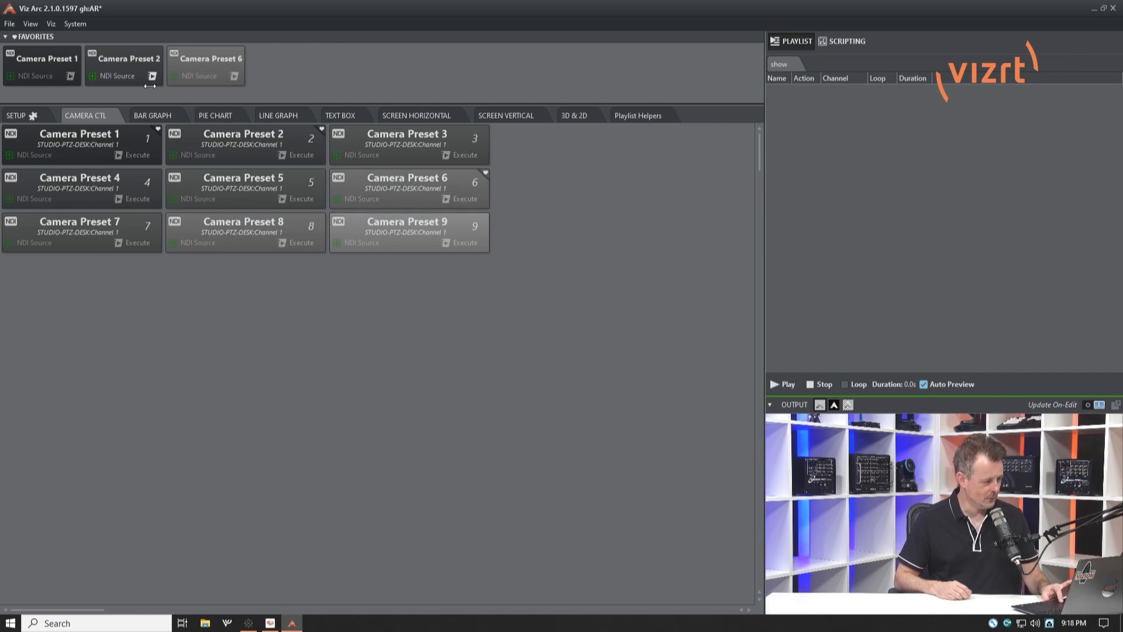
left_click(232, 117)
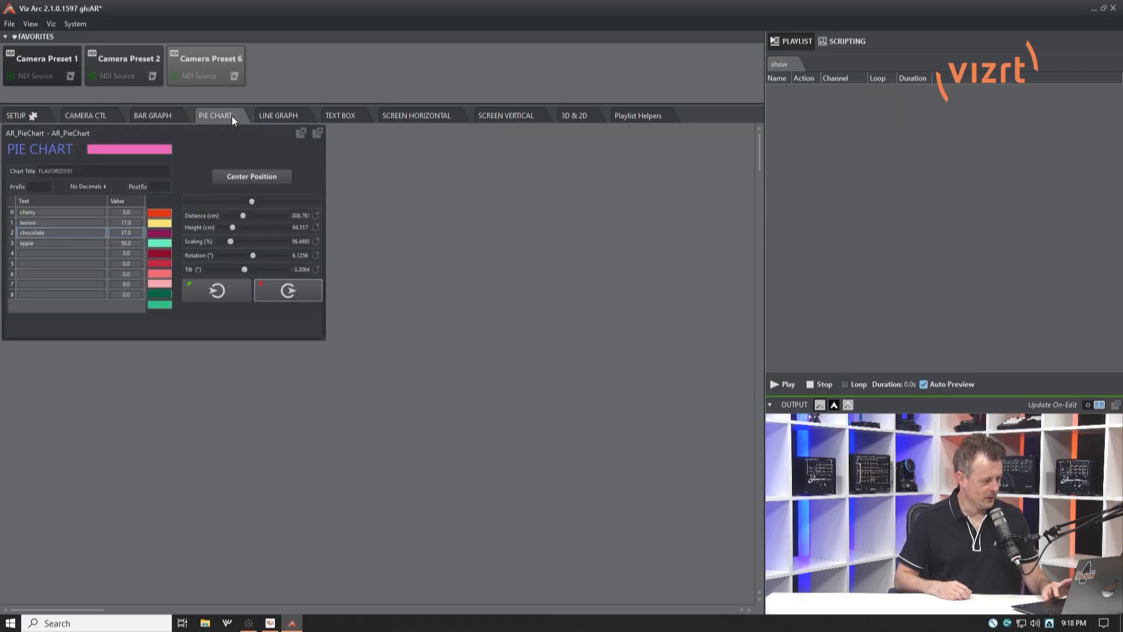
Move the camera to preset 2, return it to preset 1, and recall preset 2 again
left_click(154, 76)
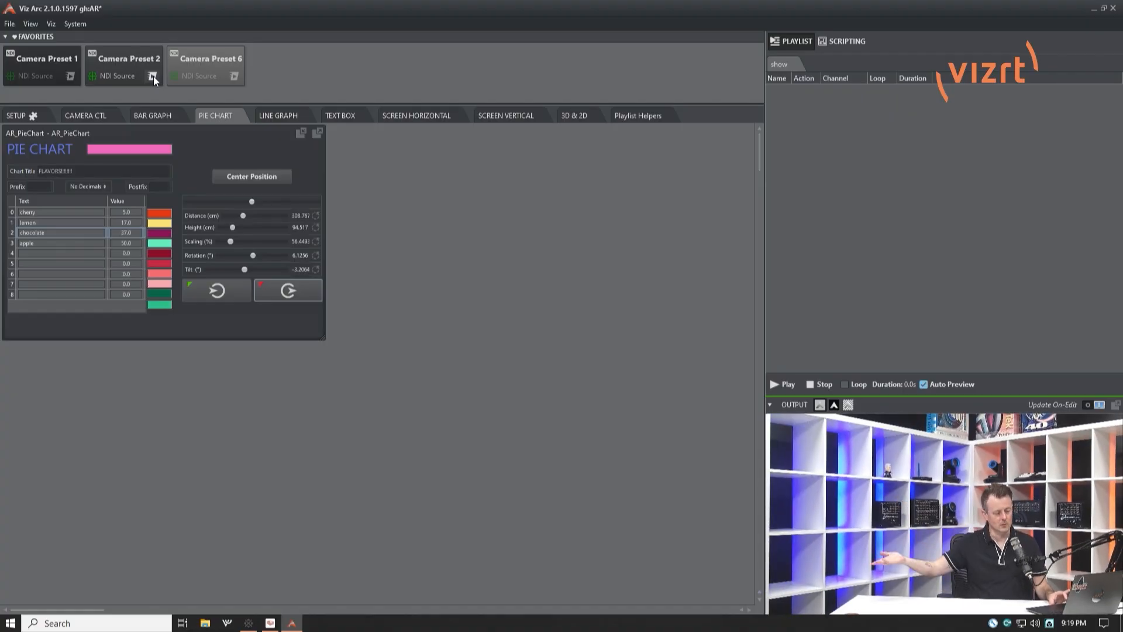
mouse_move(972, 559)
left_click(1051, 530)
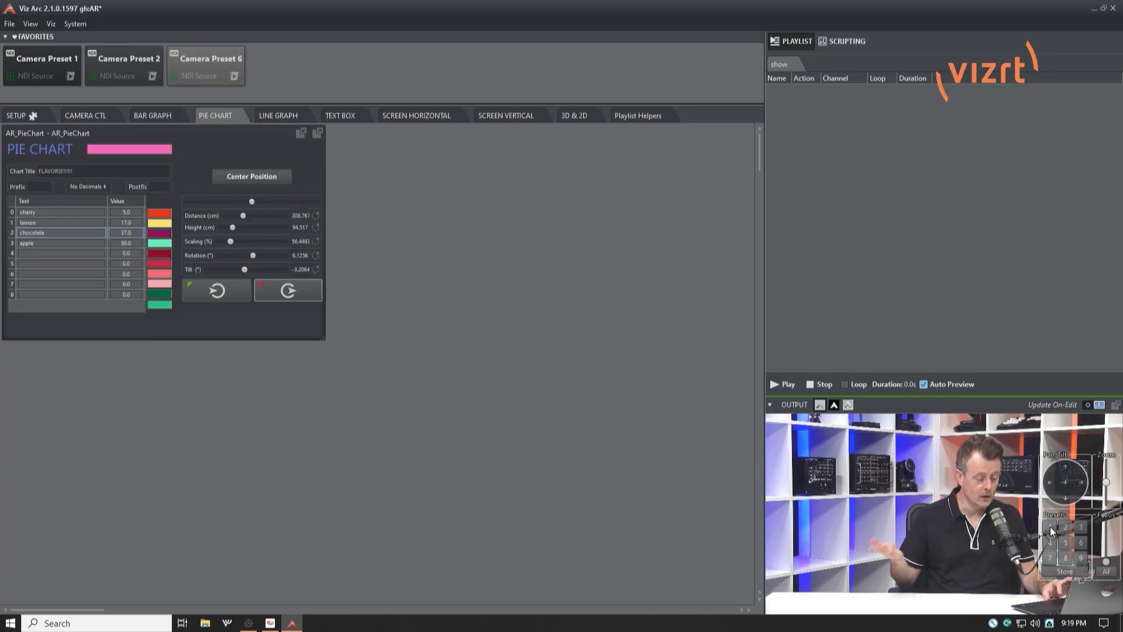
left_click(152, 76)
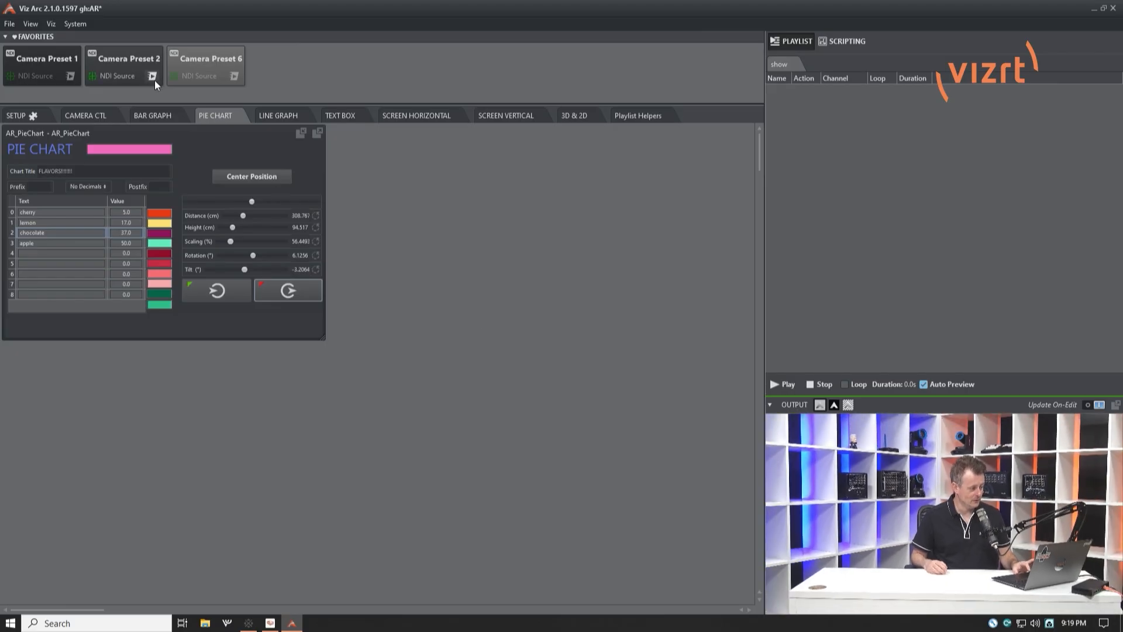
Bring the pie chart into the live output and set its main color to white
left_click(203, 296)
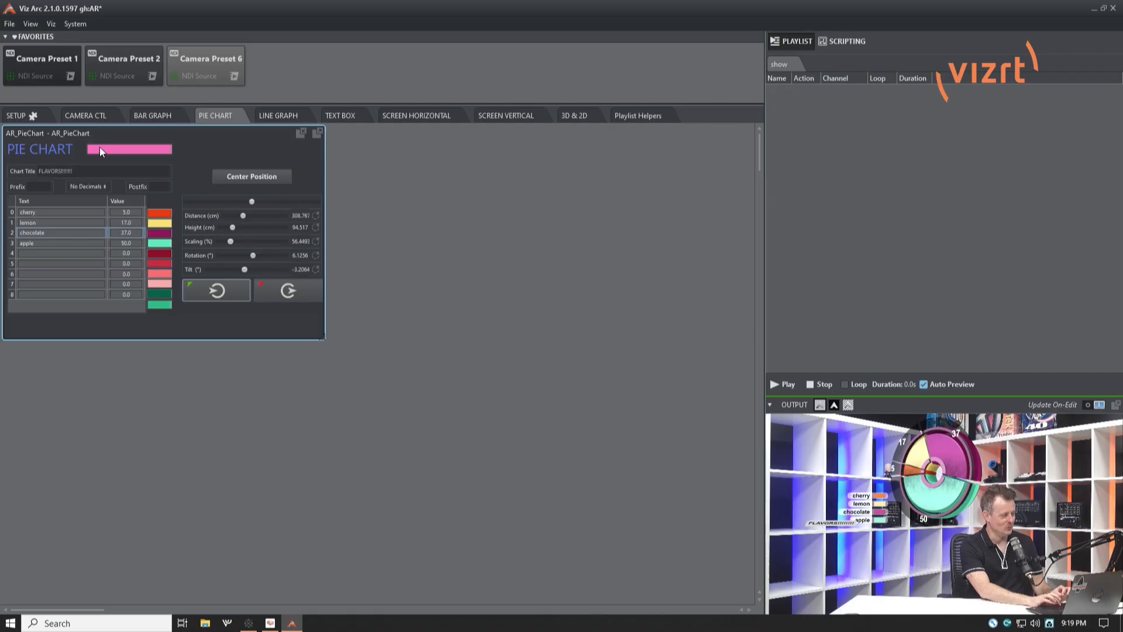
left_click(129, 150)
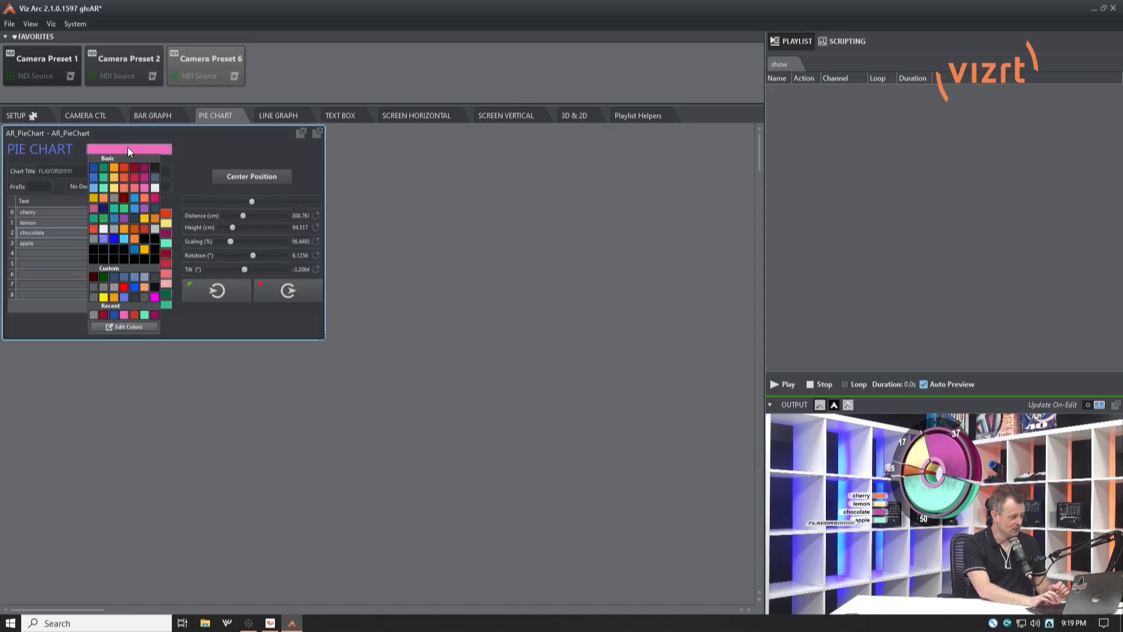
left_click(155, 188)
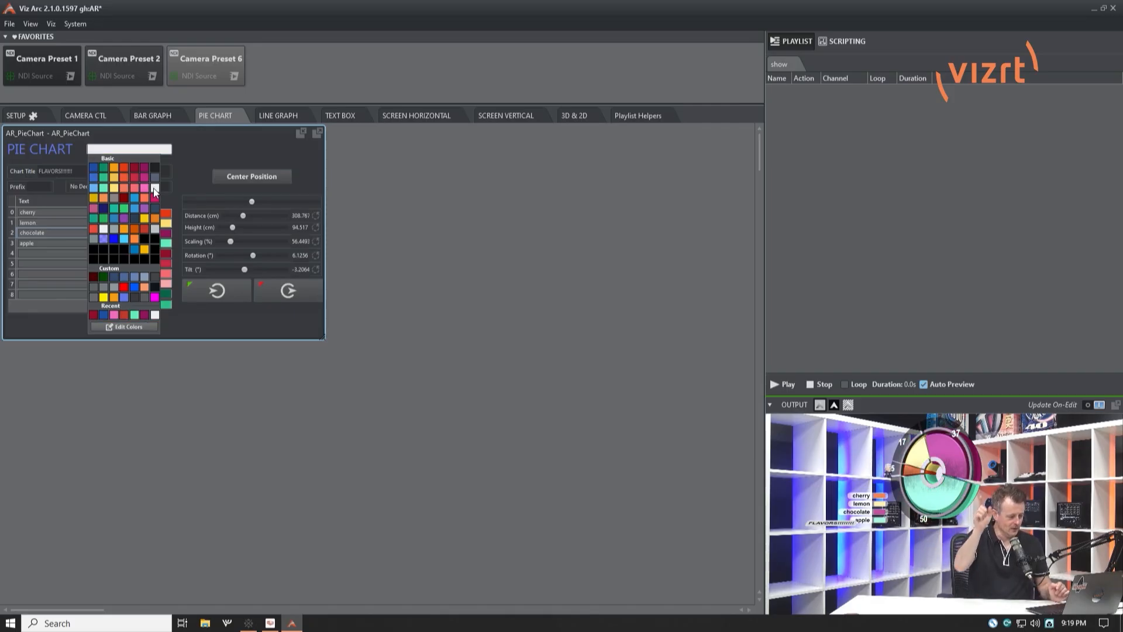
left_click(188, 154)
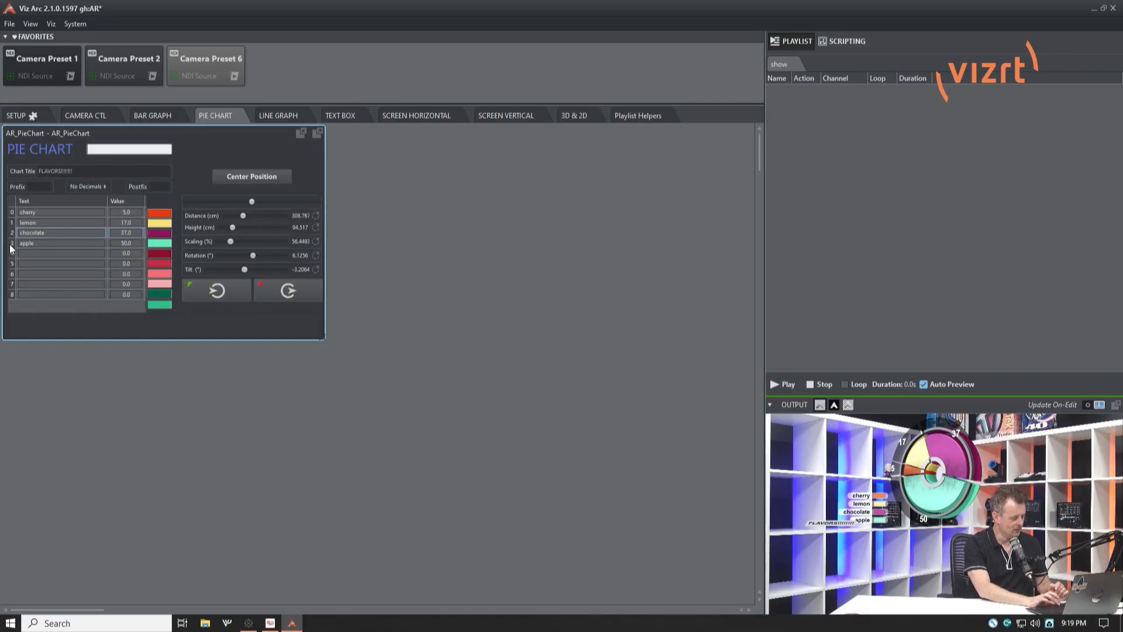
Recolor the chocolate slice, trying orange and settling on red
left_click(165, 215)
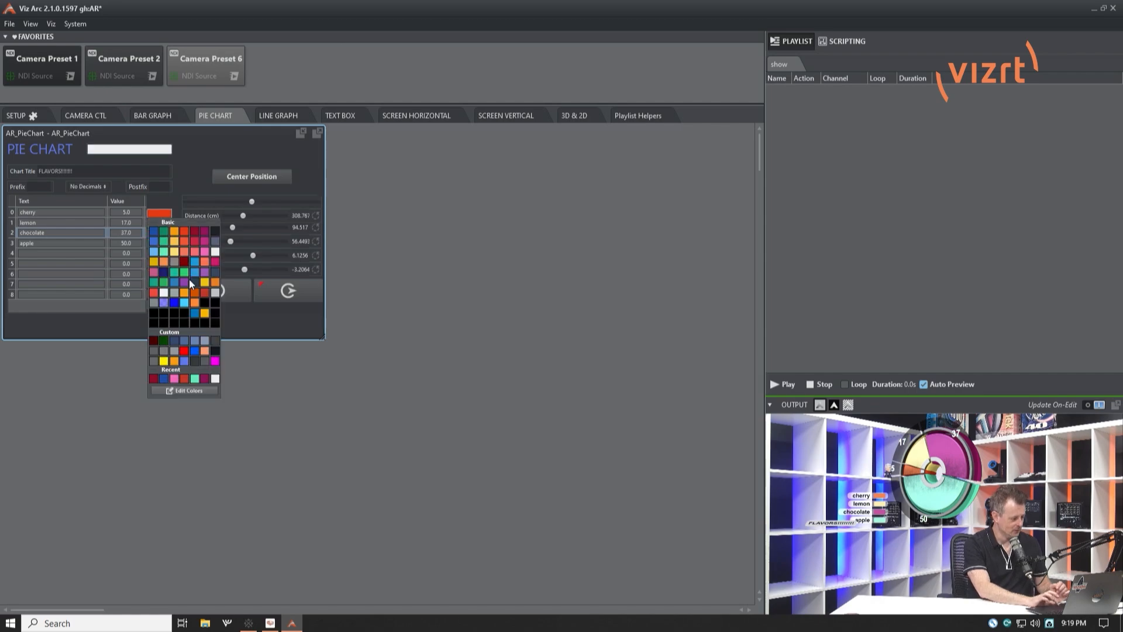
left_click(186, 189)
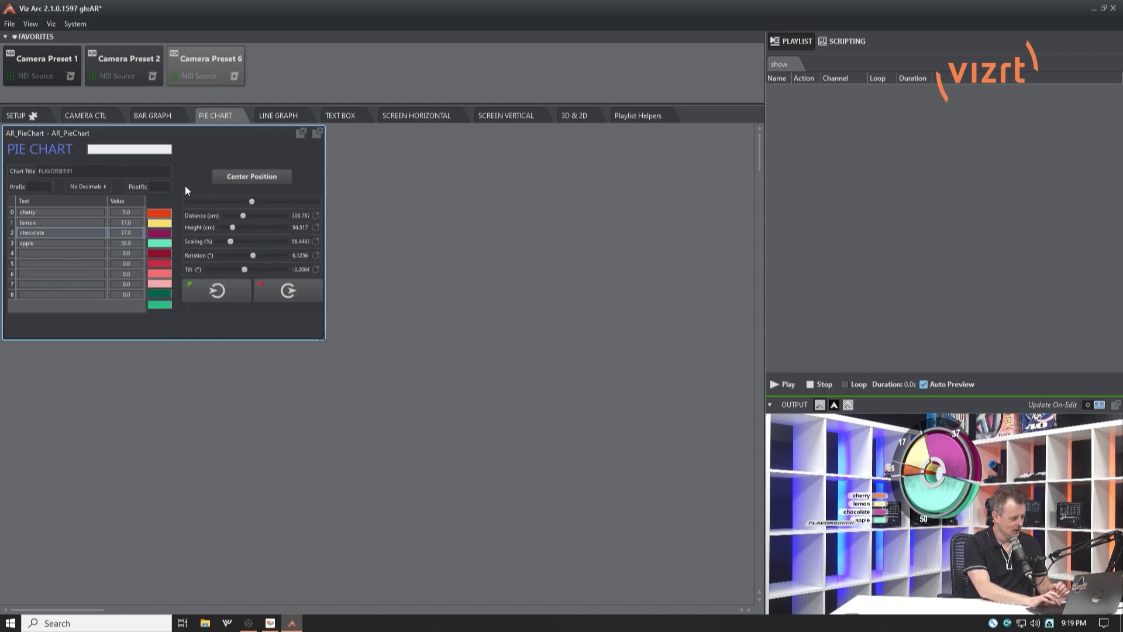
left_click(163, 234)
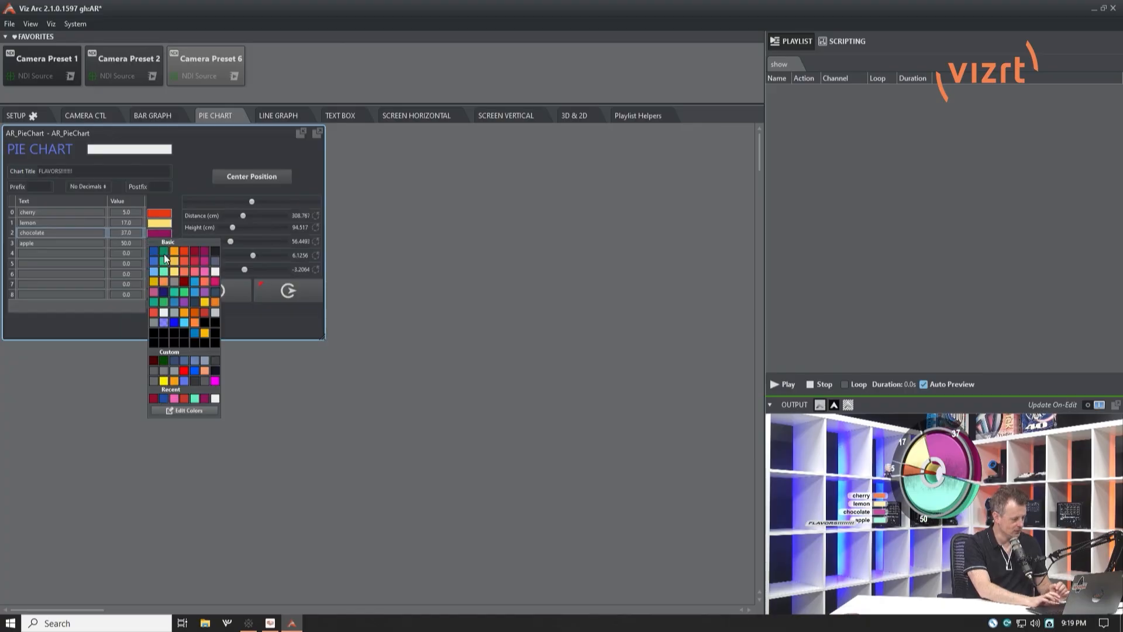
left_click(194, 315)
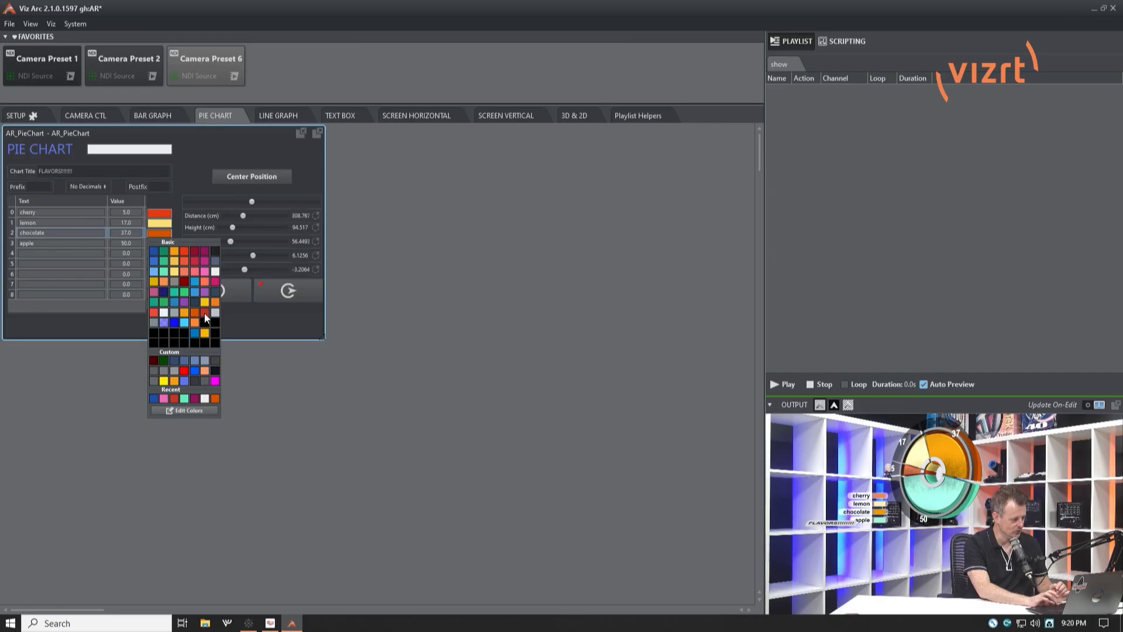
left_click(205, 313)
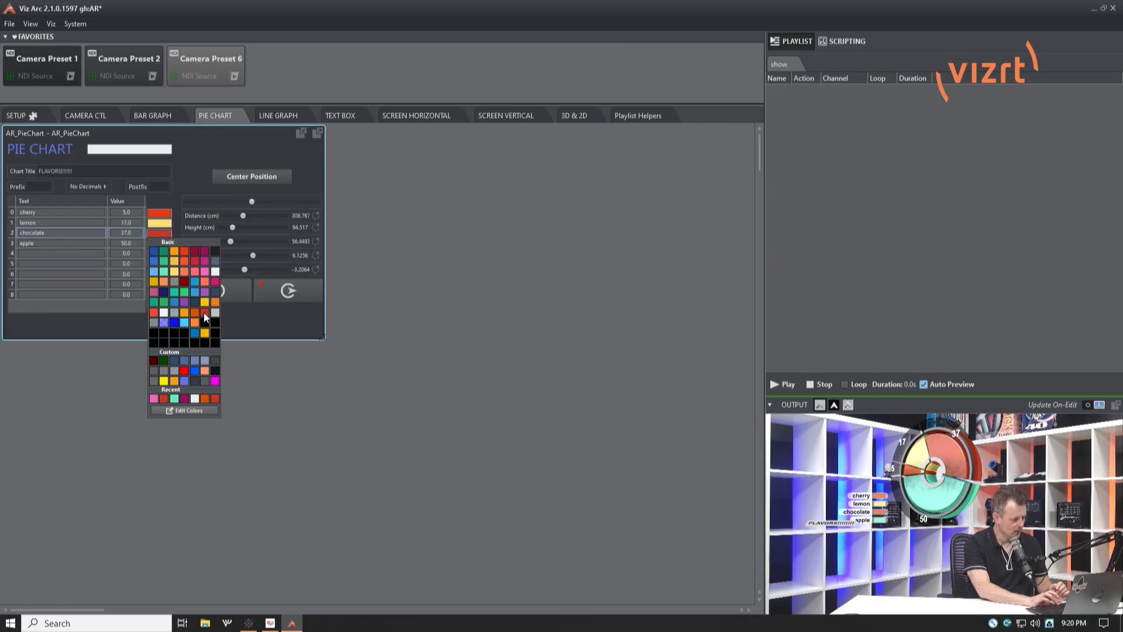
left_click(191, 177)
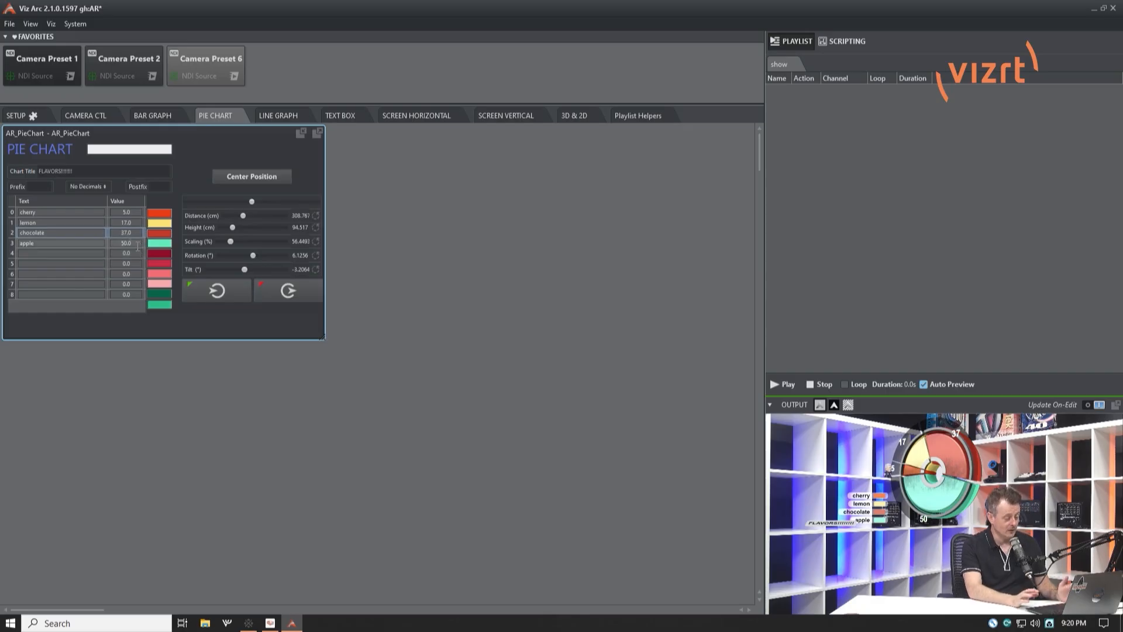
Set the cherry value to 200, reduce it to 20, and change the chart title to FLAVORS
double_click(138, 212)
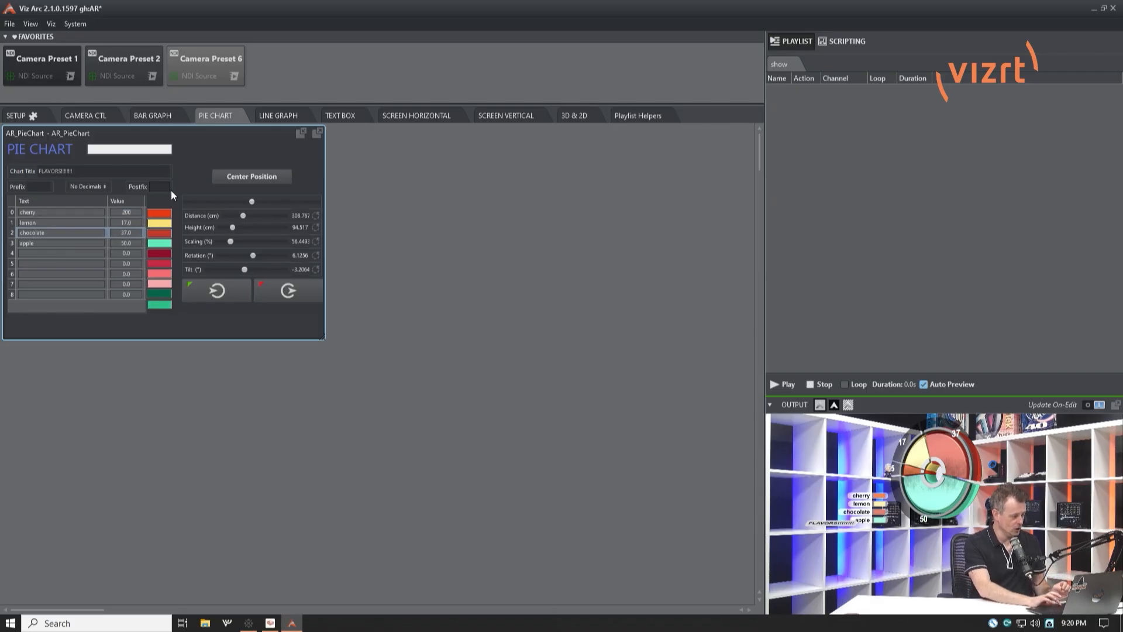
key("Return")
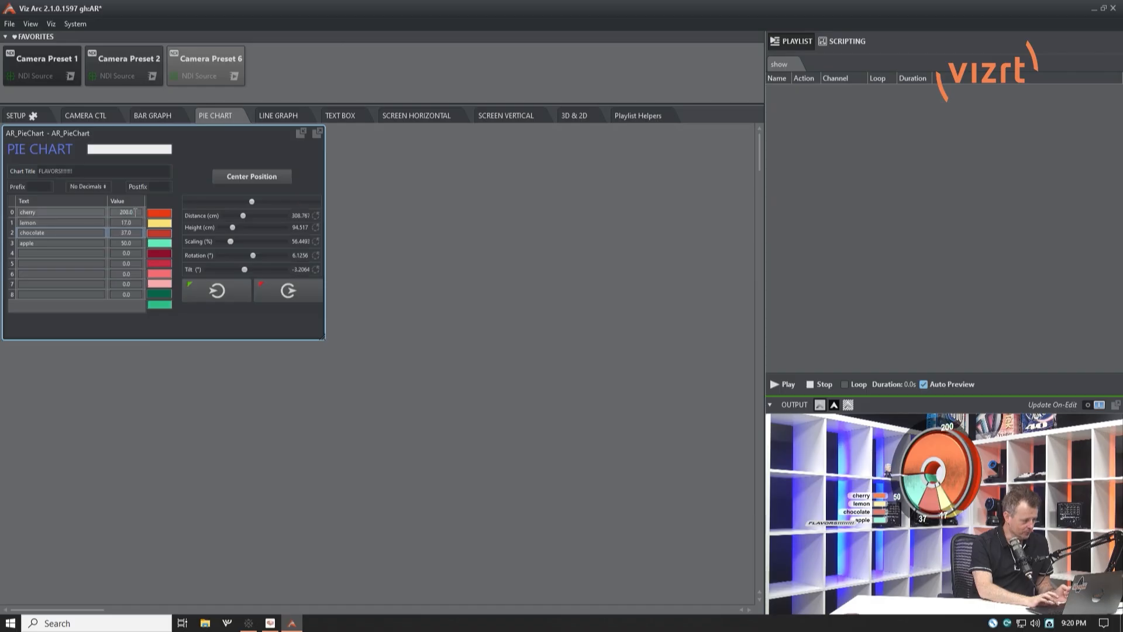
key("Return")
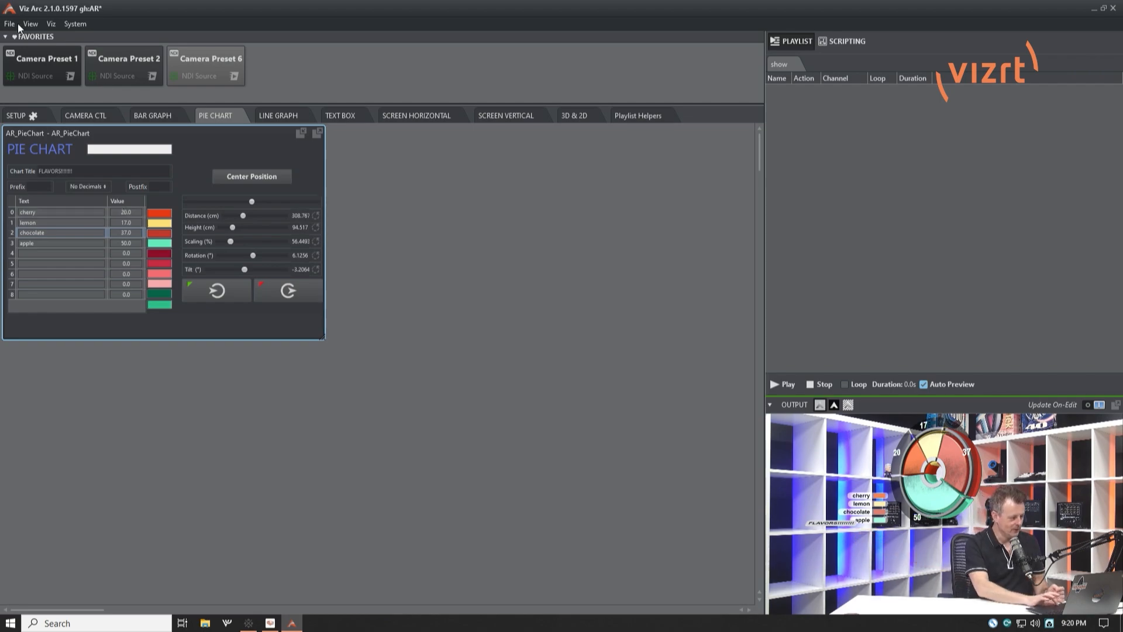
left_click(140, 170)
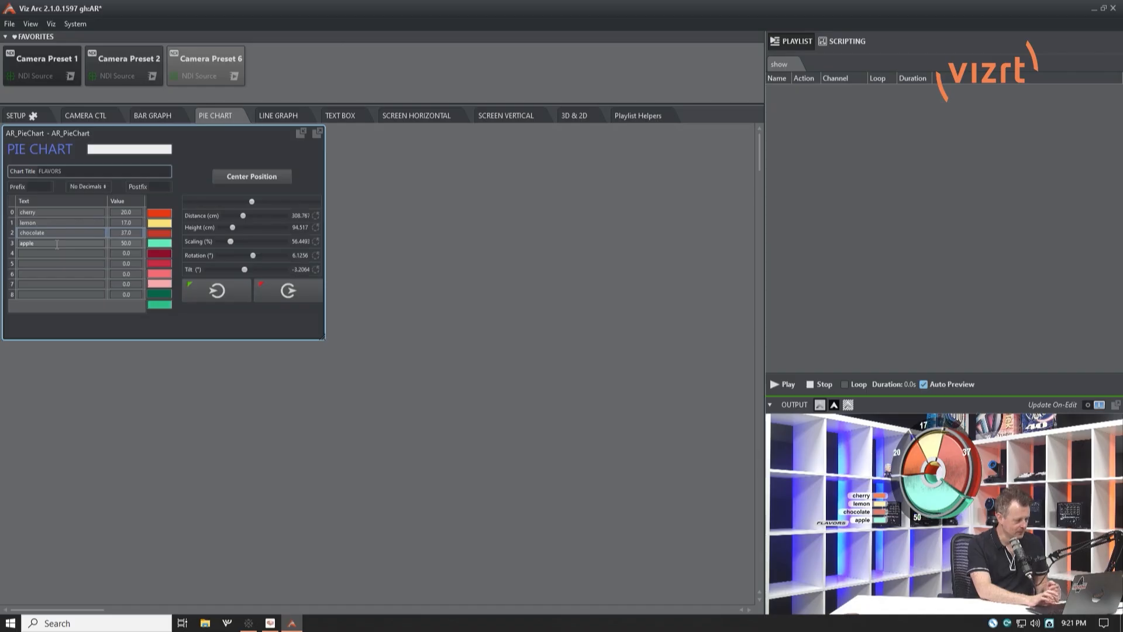
Set the prefix of the chart values to "how many" and clear it again
left_click(44, 184)
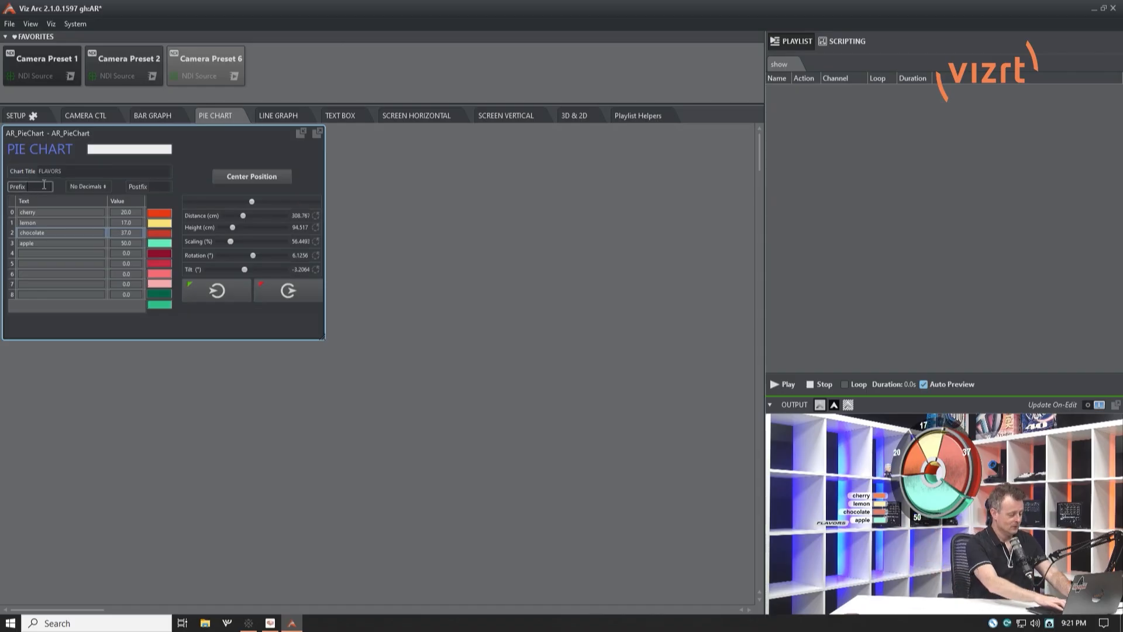
type("y")
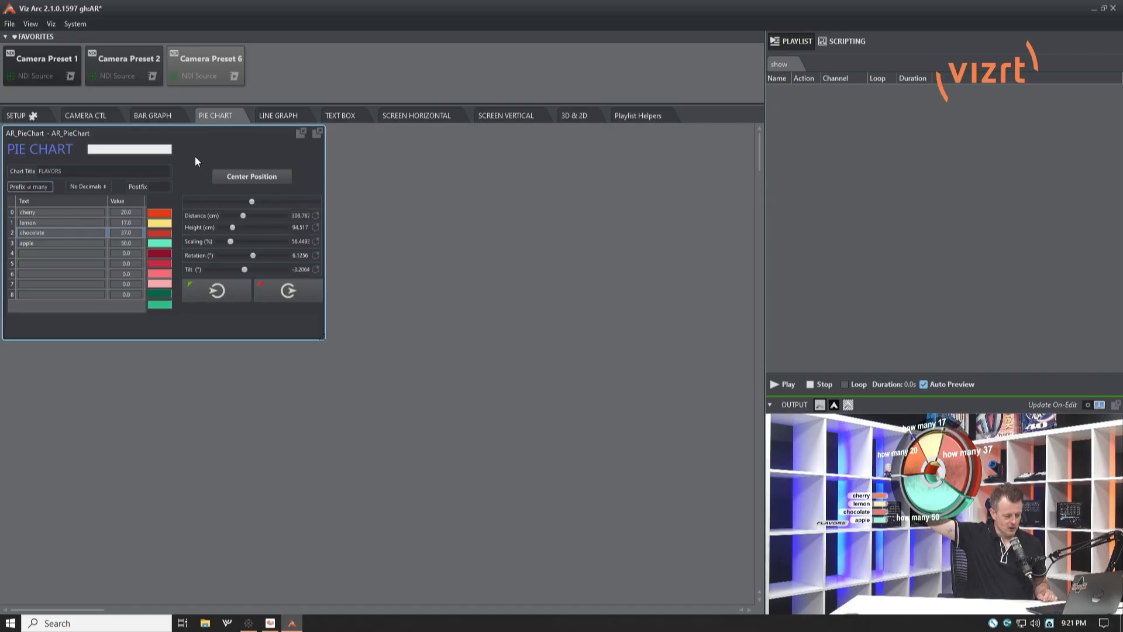
left_click(48, 186)
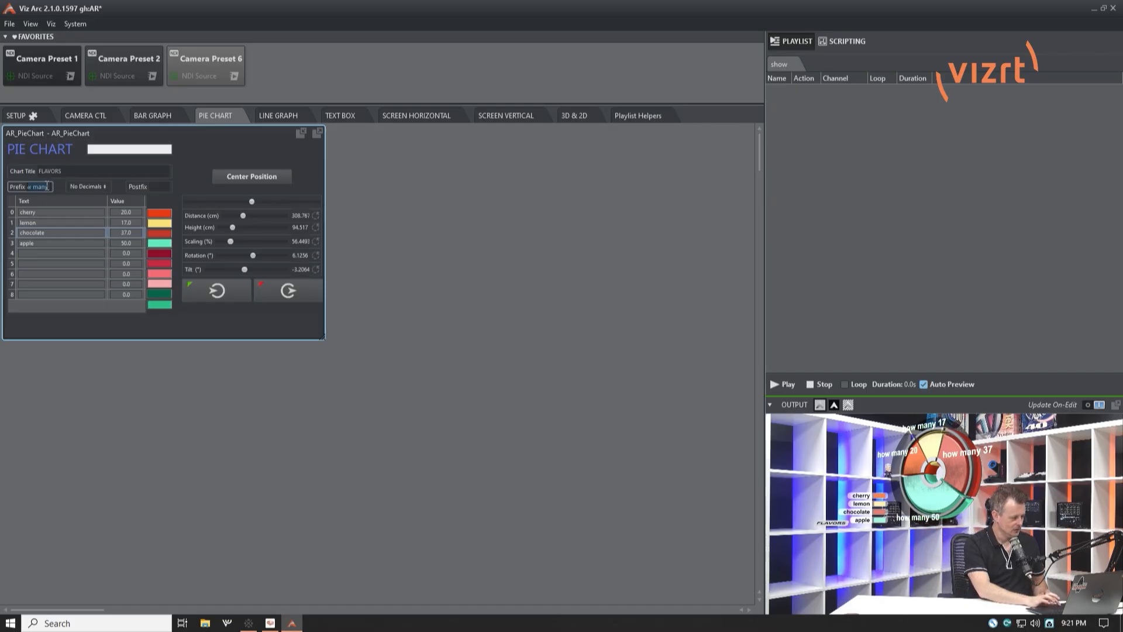
key("BackSpace")
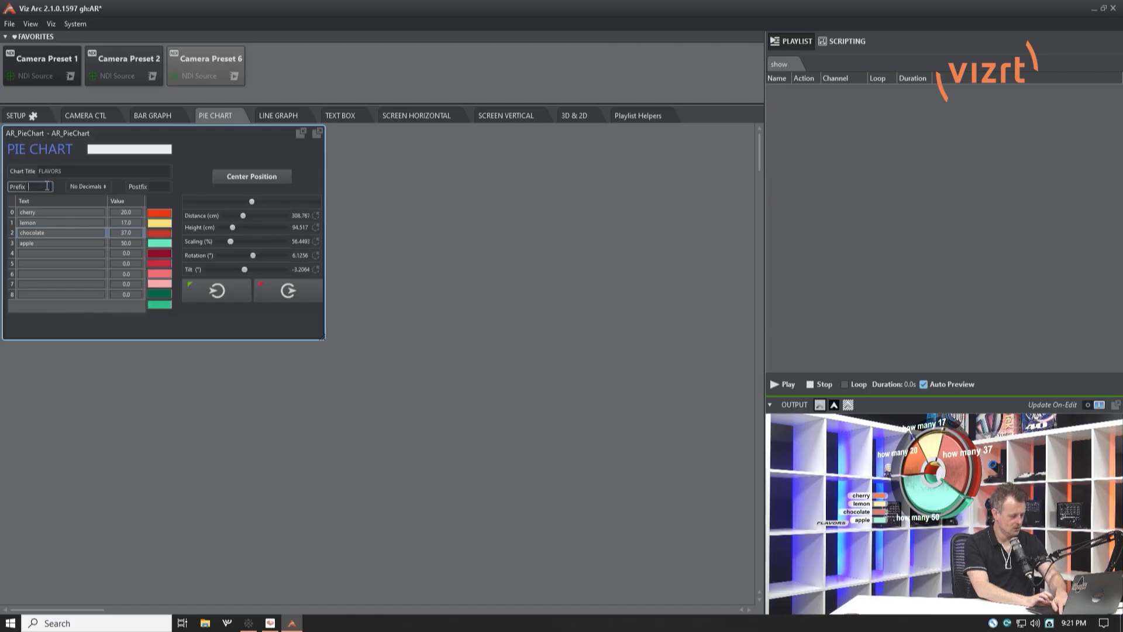
Set the postfix of the chart values to "pies" and clear it again
left_click(163, 187)
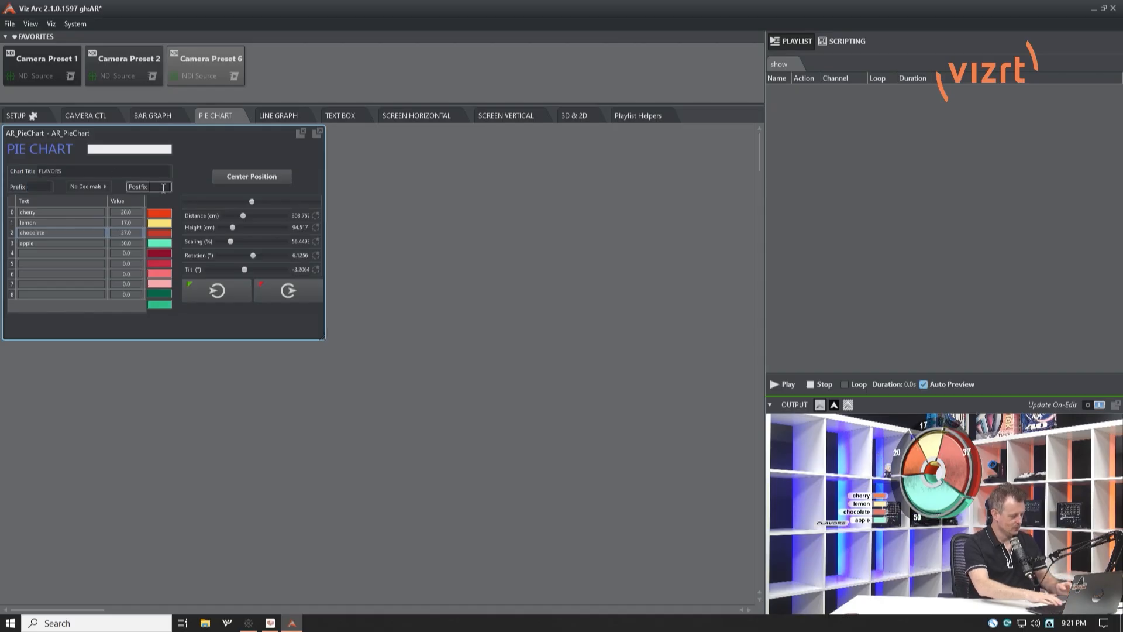
type("pies")
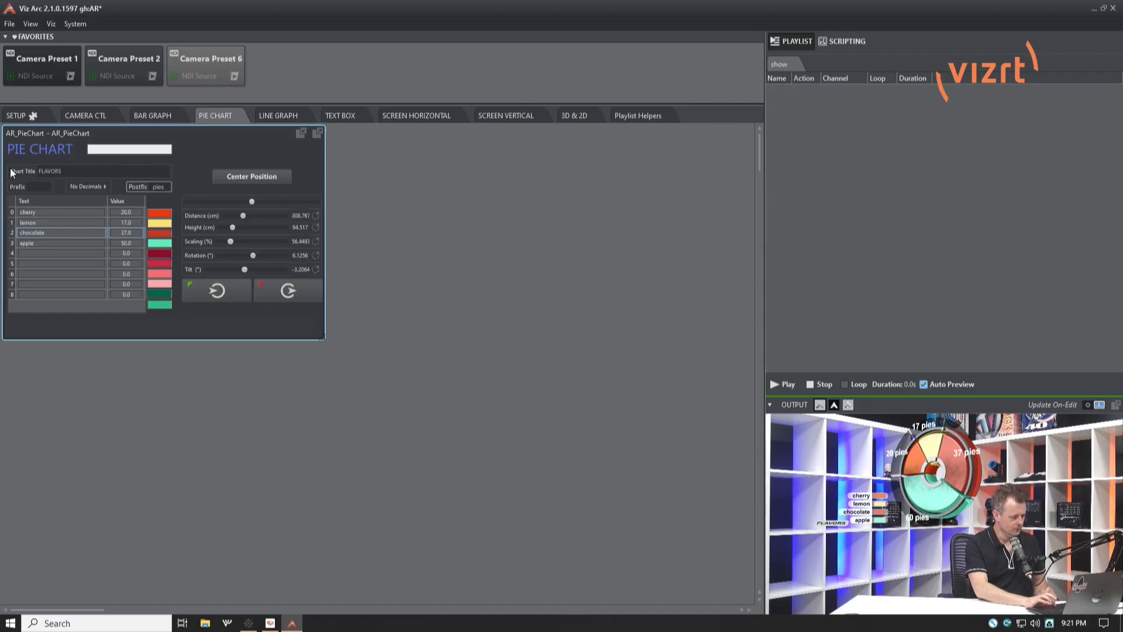
double_click(168, 186)
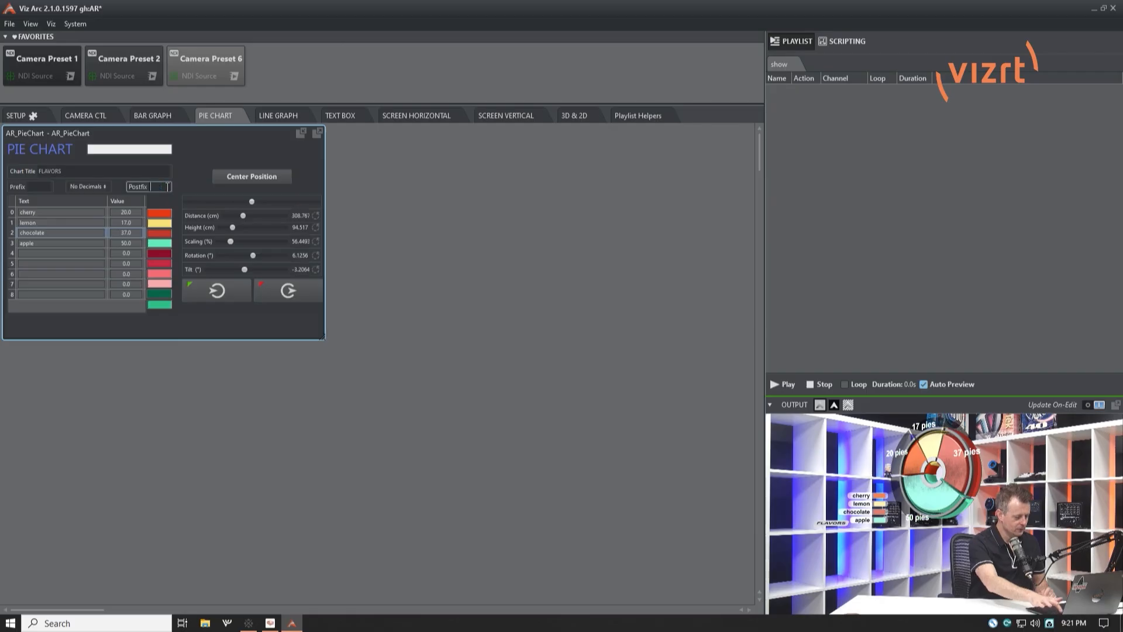
Display the chart values with 3 decimals and switch back to no decimals
left_click(103, 187)
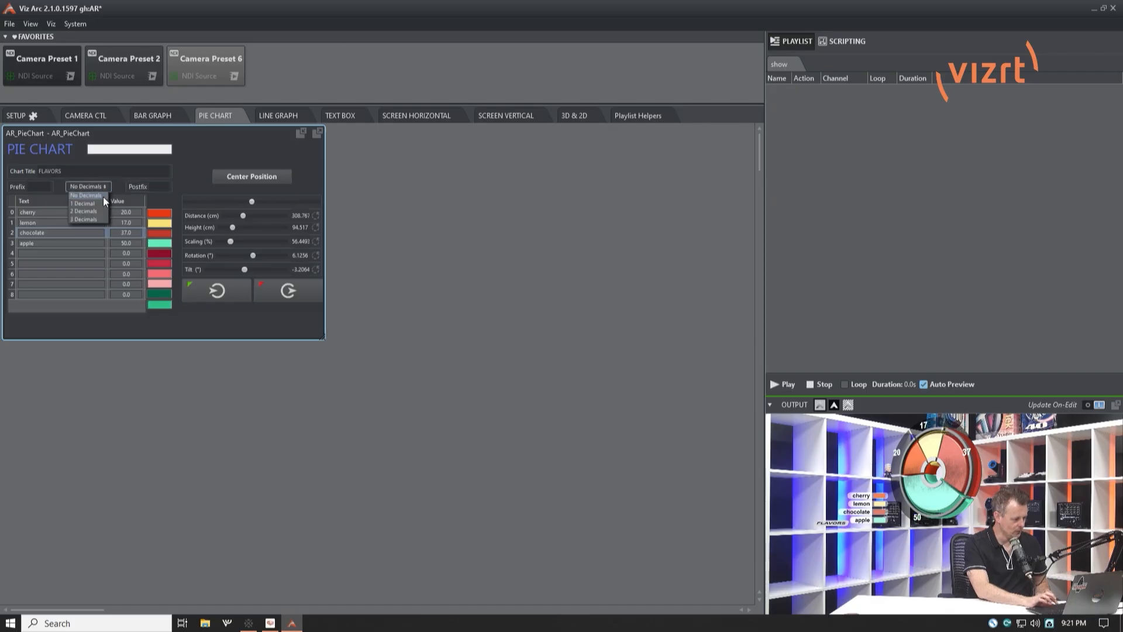
left_click(96, 220)
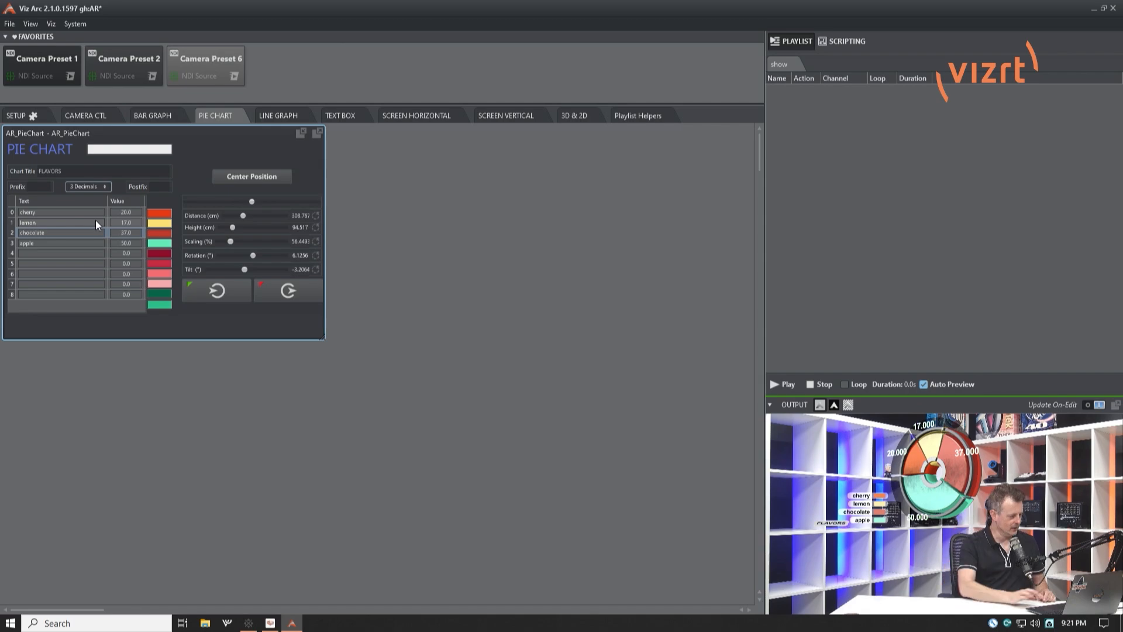
left_click(106, 186)
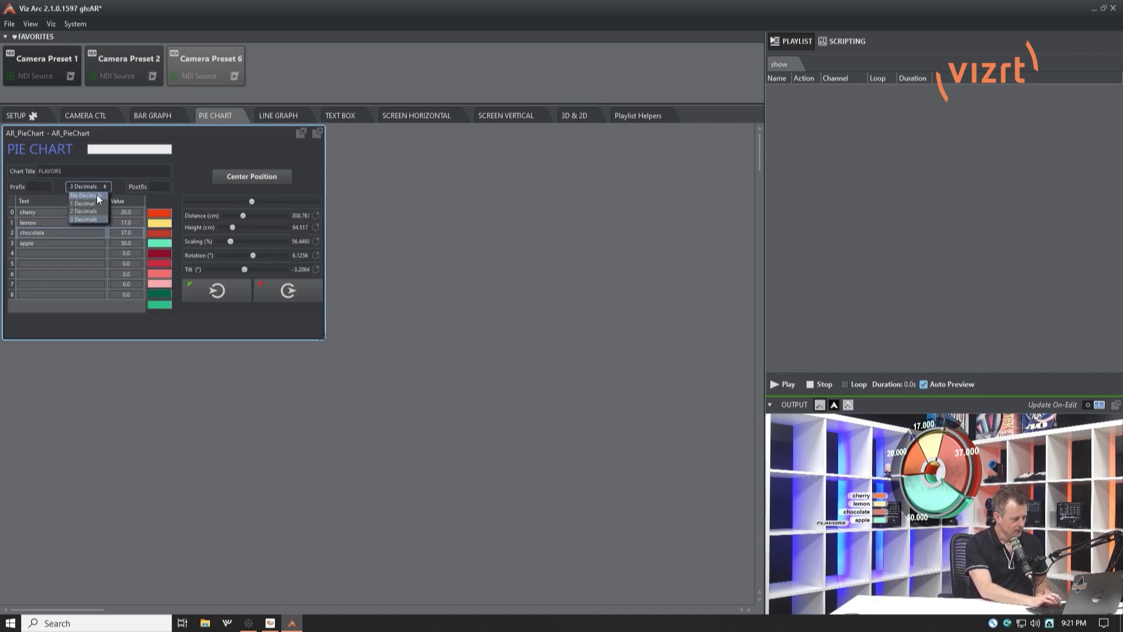
left_click(96, 195)
double_click(63, 212)
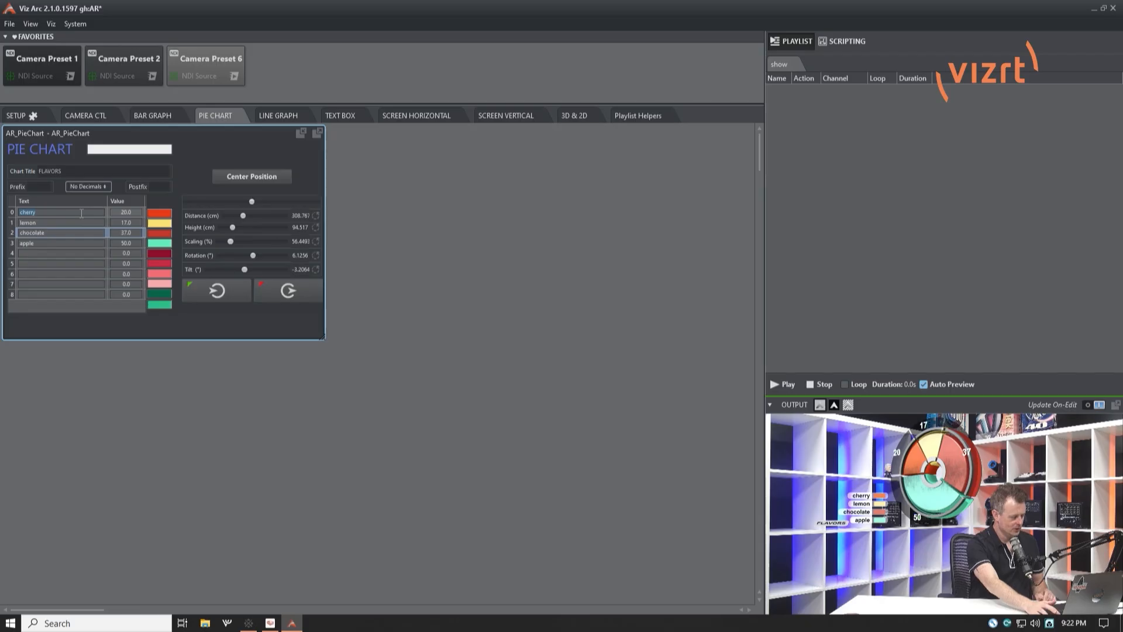
key("BackSpace")
double_click(139, 212)
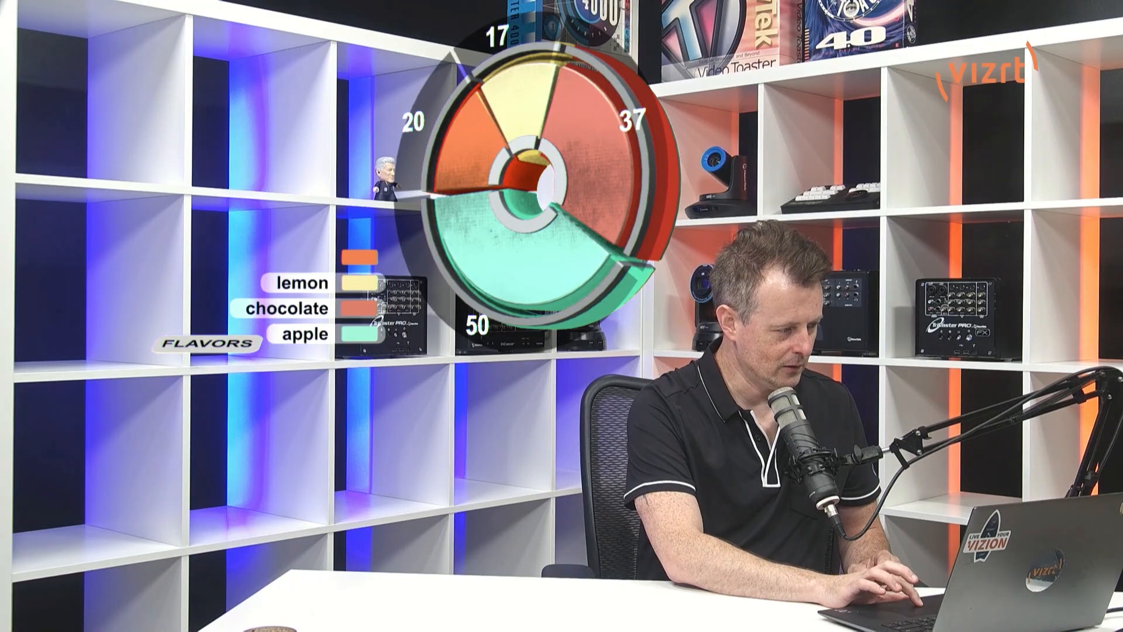
key("BackSpace")
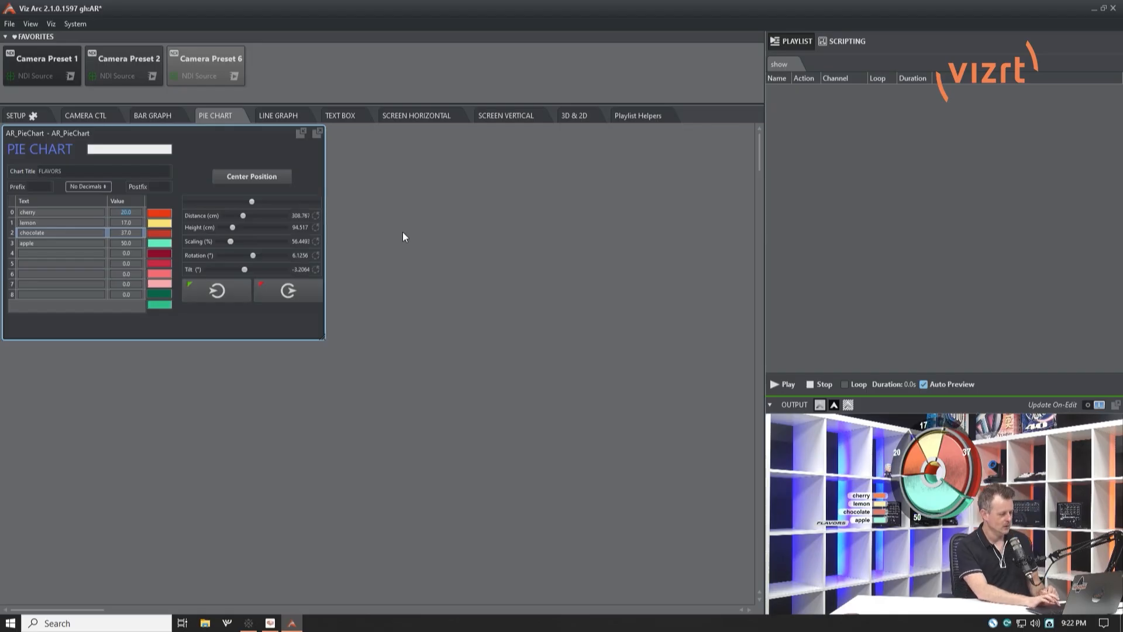
Shift the pie chart sideways in the scene and return it to its center position
left_click(250, 178)
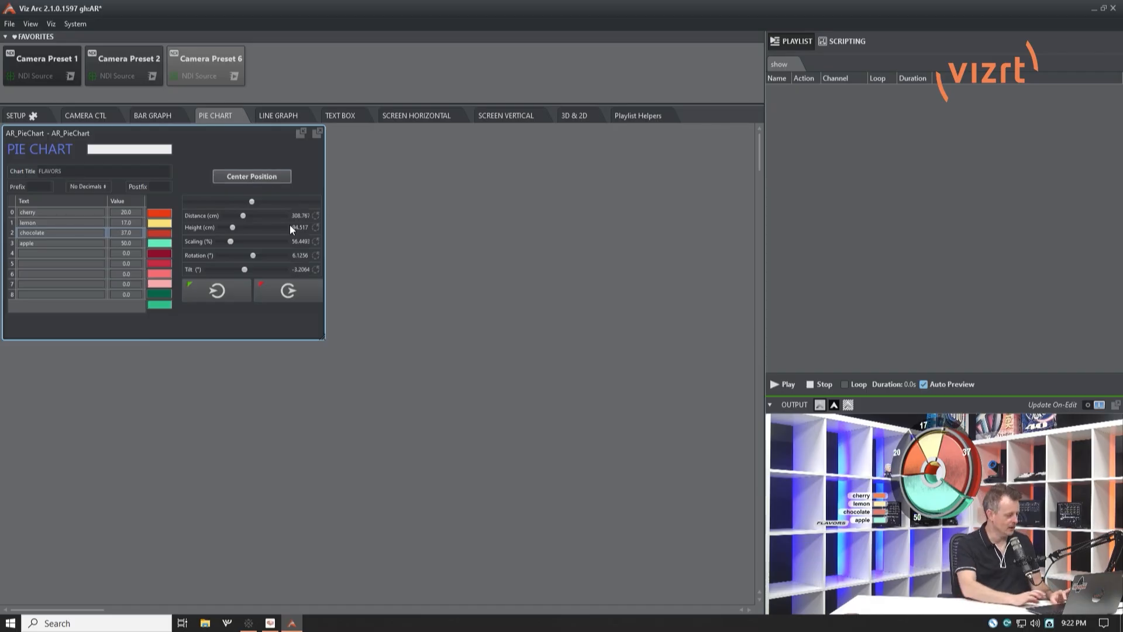
left_click_drag(252, 202, 205, 202)
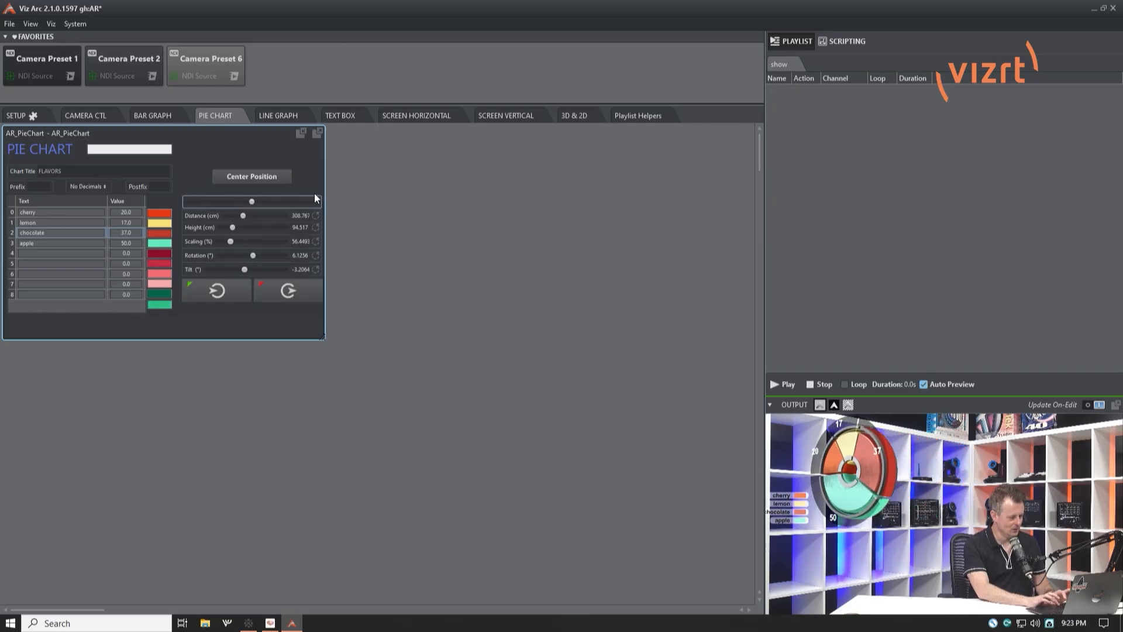
left_click(250, 176)
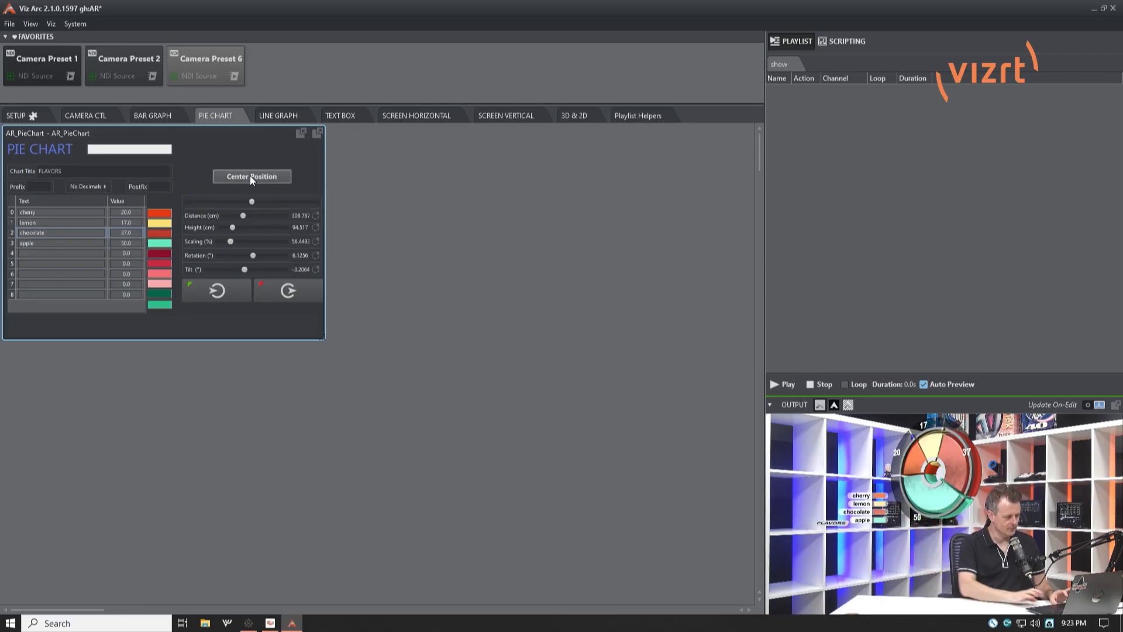
Adjust the chart's distance to about 309 cm, scaling to about 55.7 % and height to about 87.9 cm, and nudge it sideways
left_click(243, 216)
left_click_drag(244, 221, 244, 223)
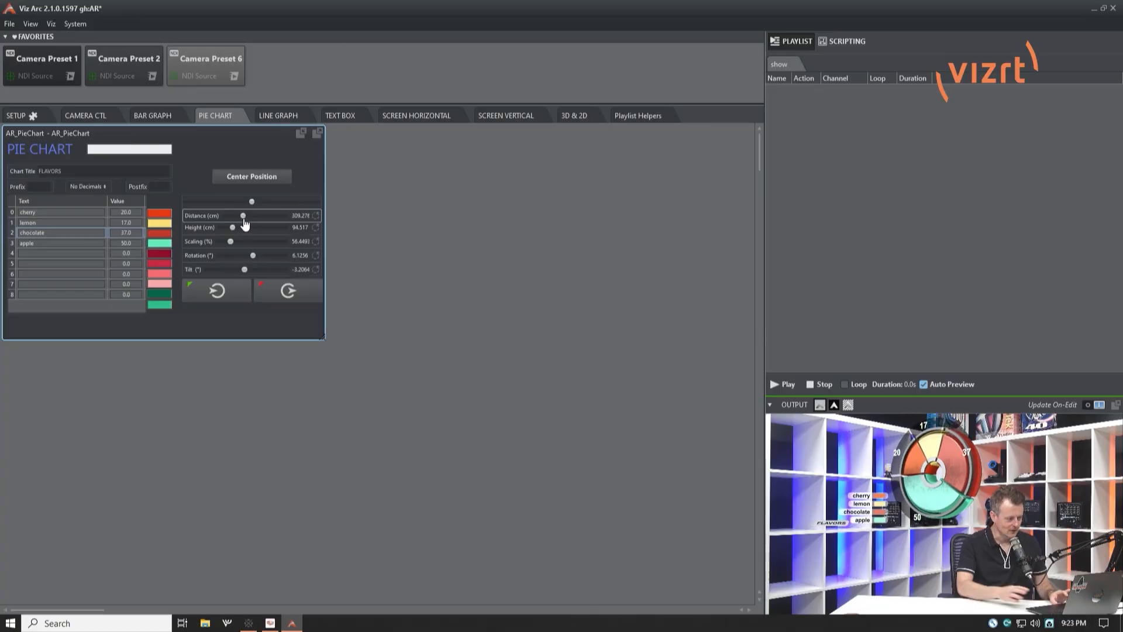
left_click_drag(231, 242, 231, 242)
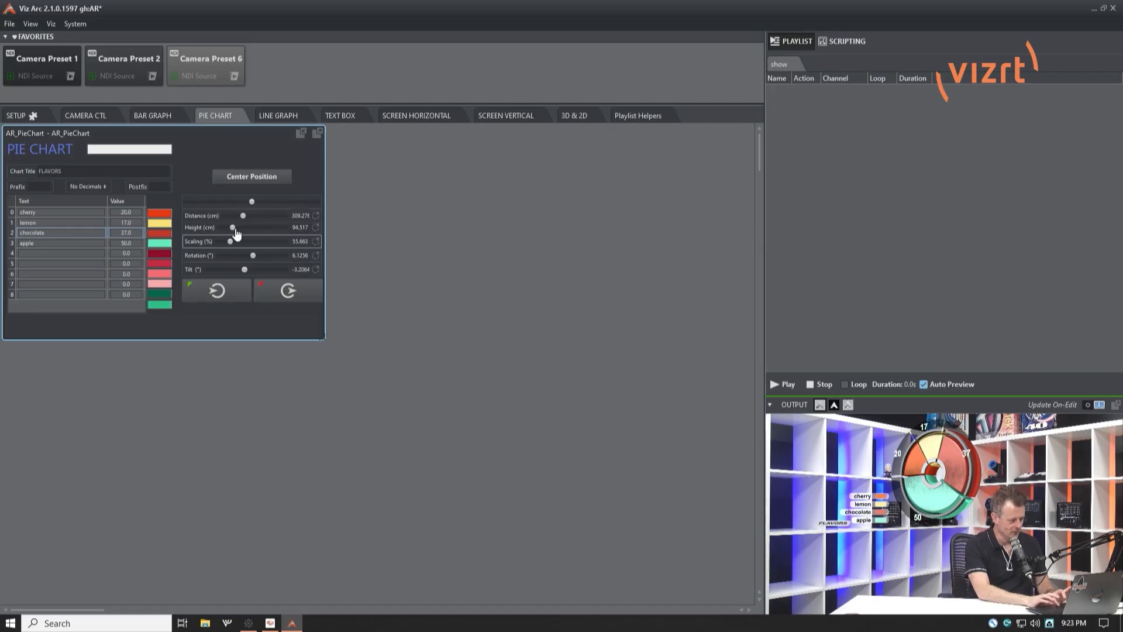
left_click_drag(235, 228, 234, 232)
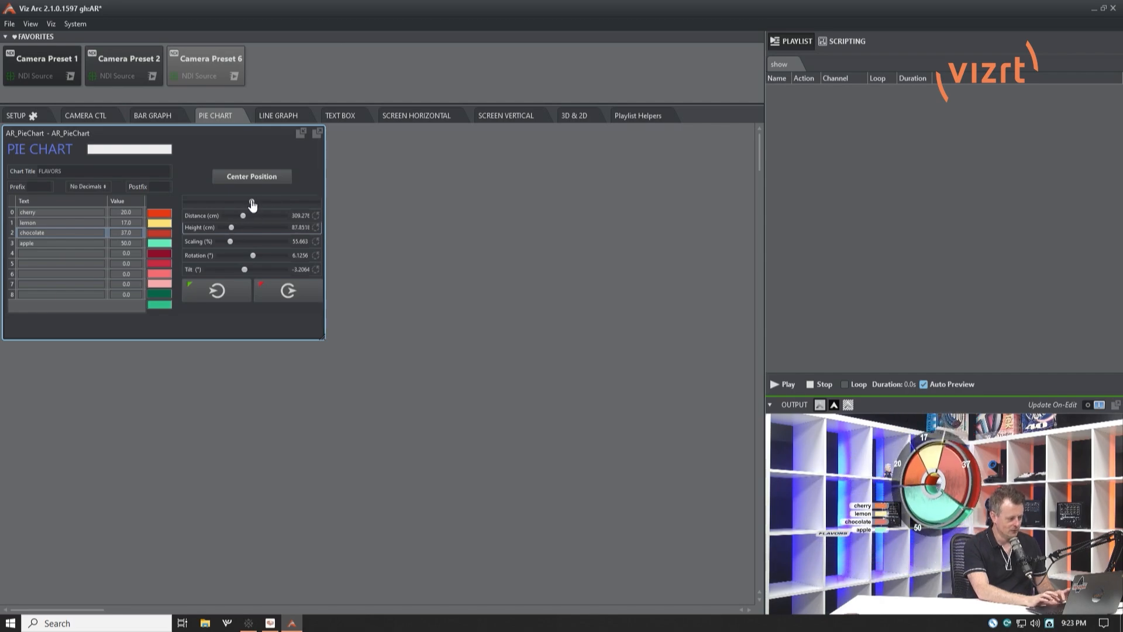
left_click_drag(251, 202, 266, 205)
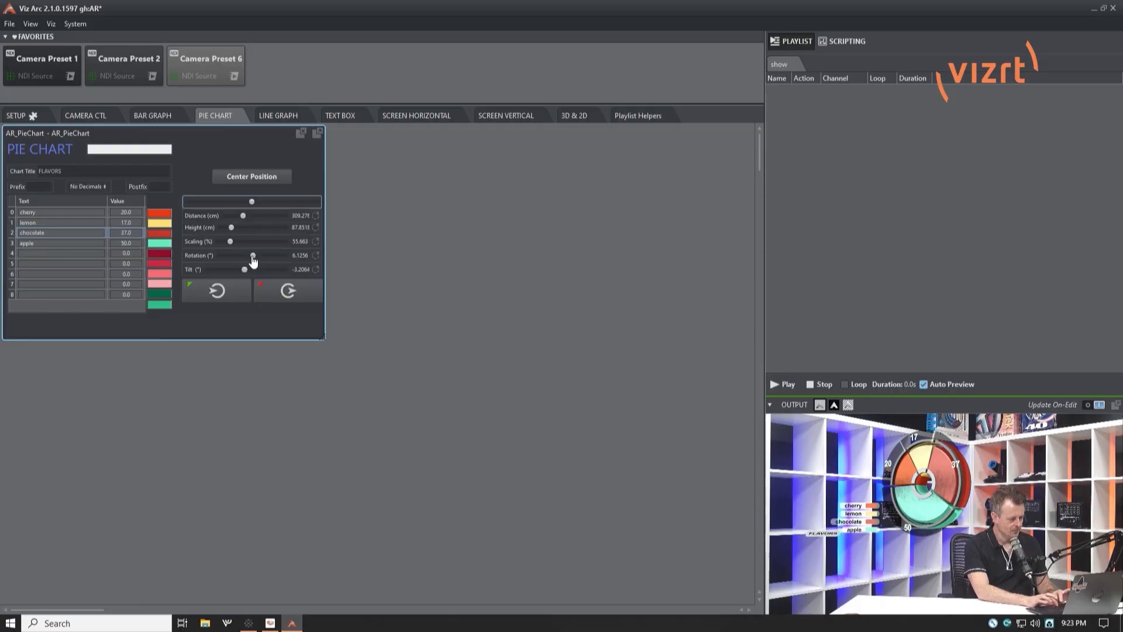
Rotate the pie chart to about 62°, tilt it to about 8.5° and recenter its position
mouse_move(255, 261)
left_mouse_down()
mouse_move(289, 253)
mouse_move(265, 255)
left_mouse_up()
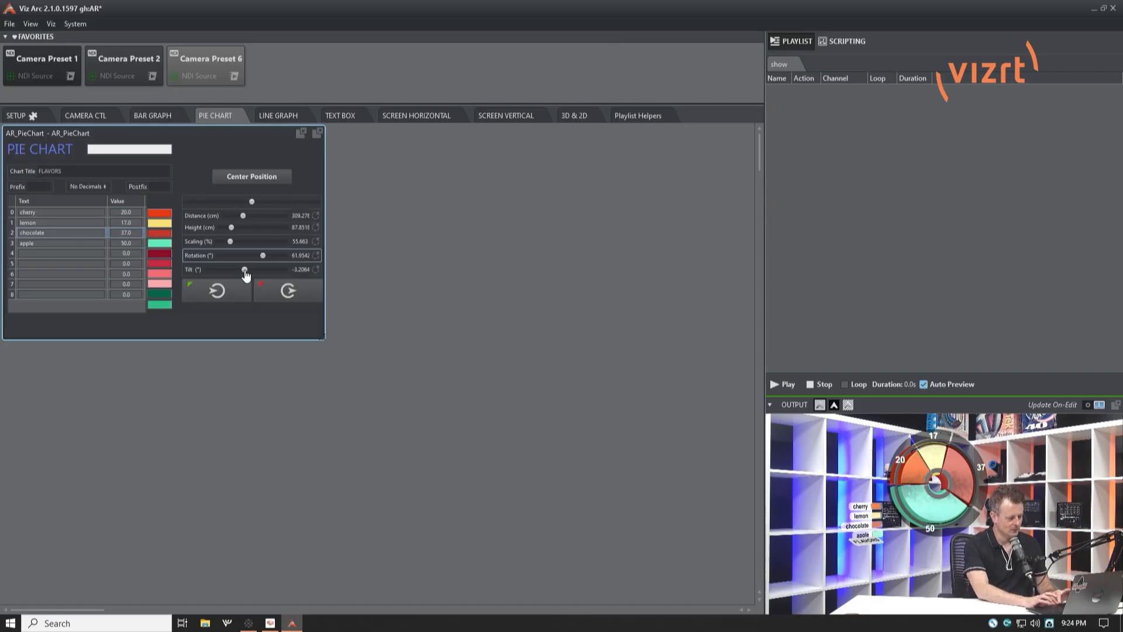
mouse_move(245, 273)
left_mouse_down()
mouse_move(259, 274)
mouse_move(241, 276)
mouse_move(251, 280)
left_mouse_up()
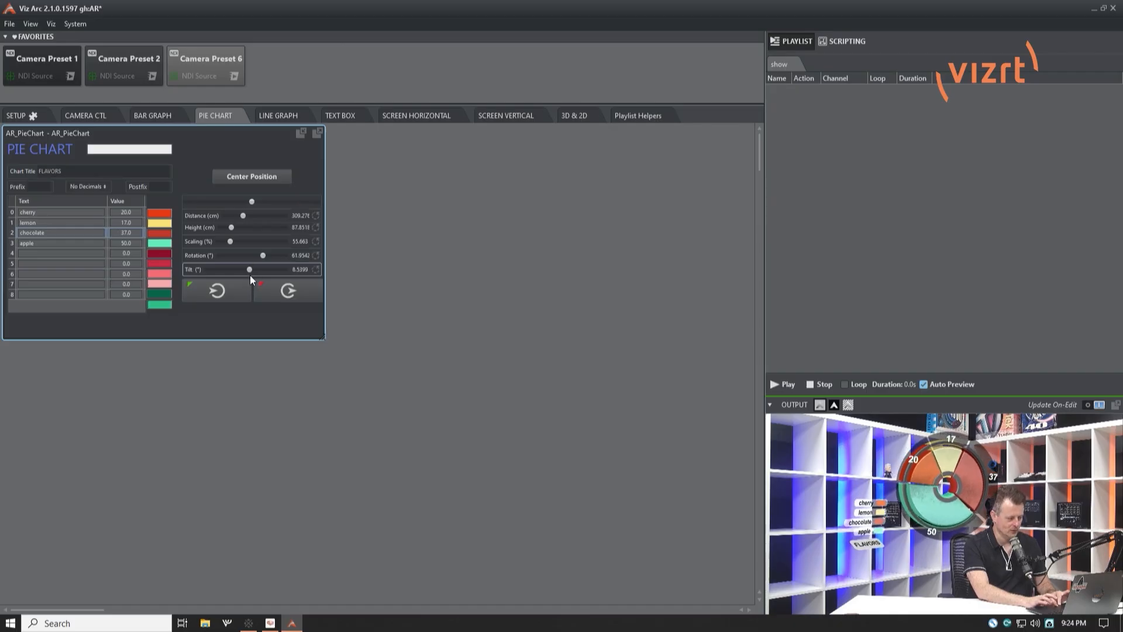
left_click(249, 178)
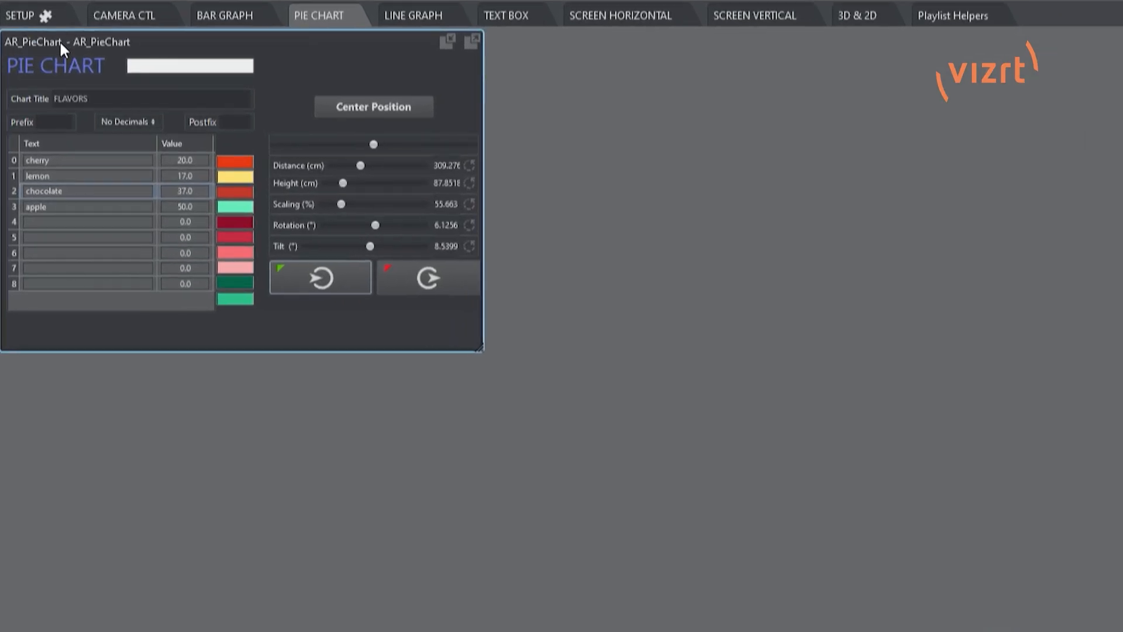
Duplicate the AR_PieChart template, place the copy beside the original, and take the original chart out of the output
right_click(61, 44)
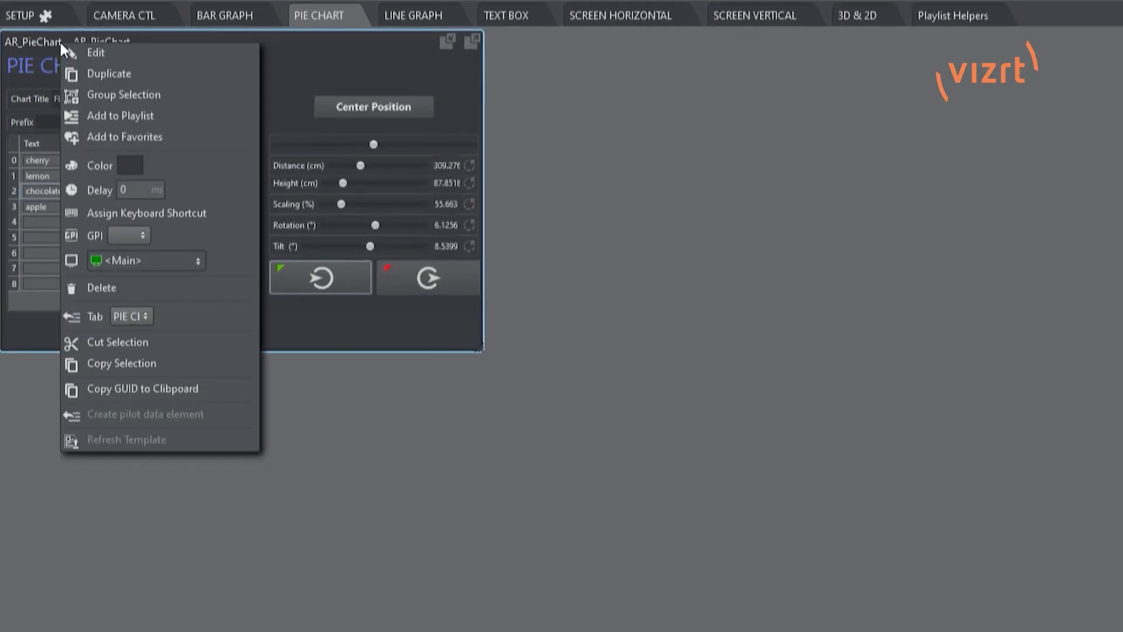
left_click(118, 74)
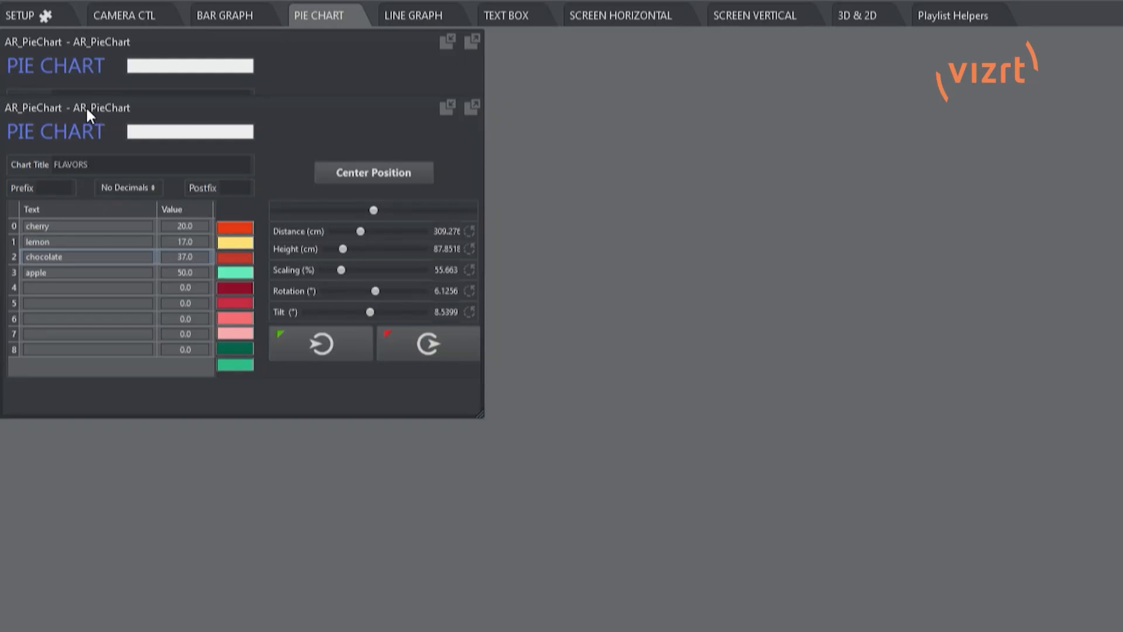
left_click_drag(64, 105, 584, 50)
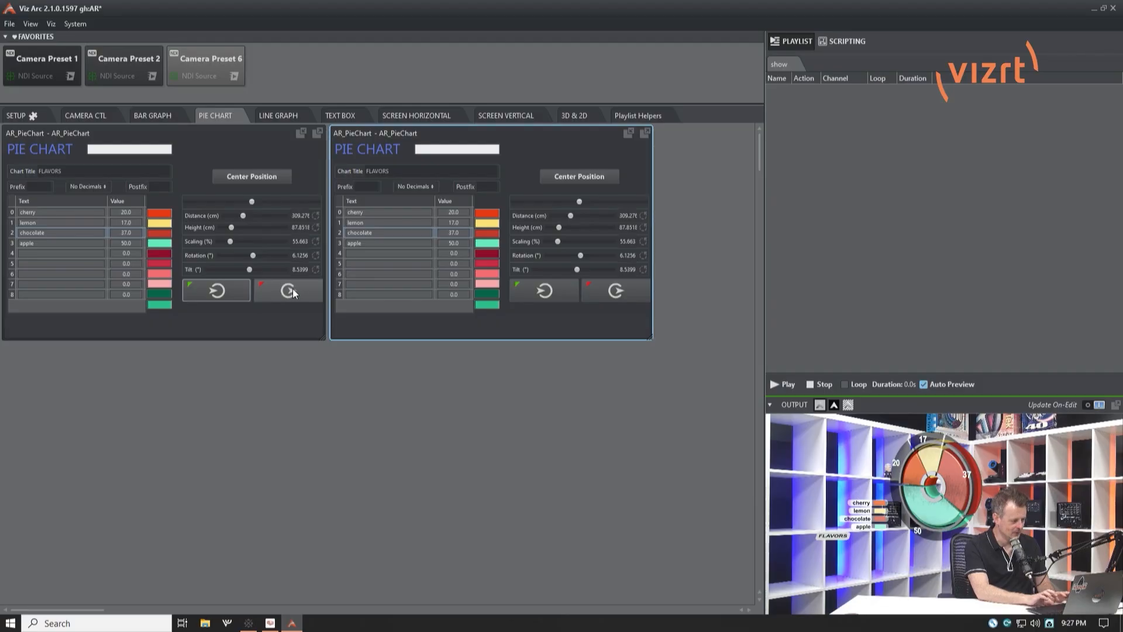
left_click(284, 295)
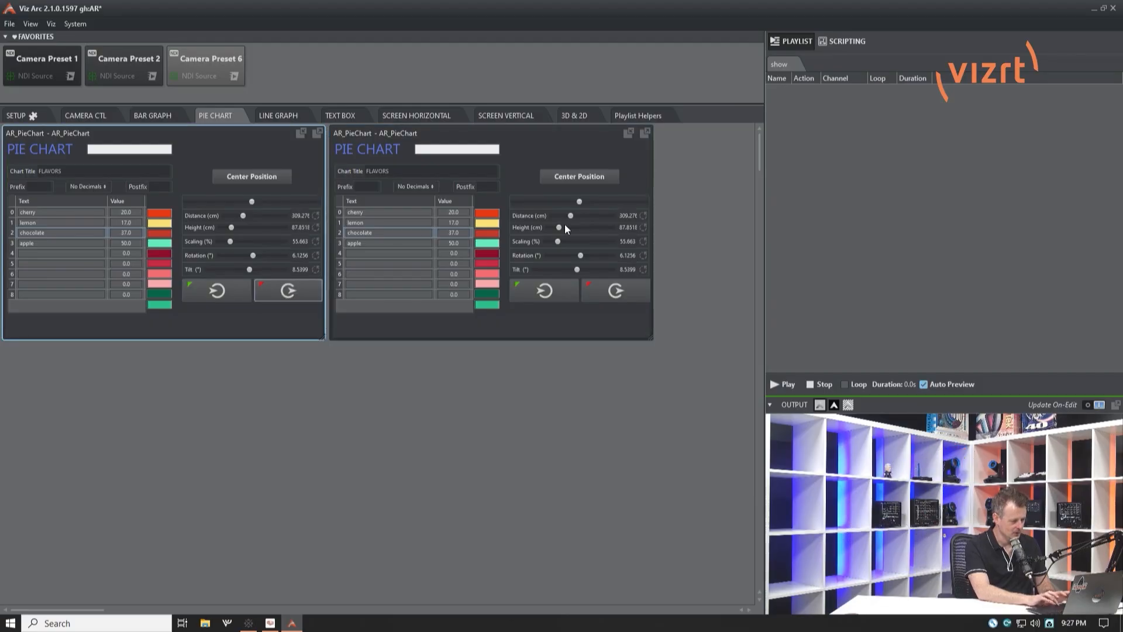
In the duplicated chart, set the color beside the PIE CHART heading and the cherry slice color to dark red
left_click(457, 150)
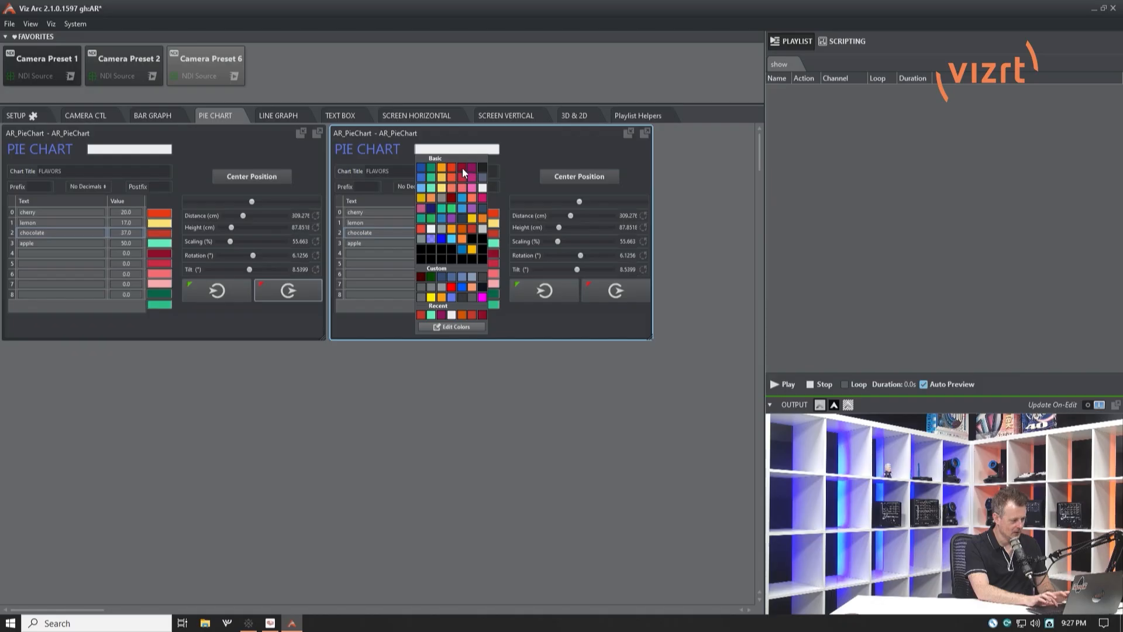
left_click(461, 167)
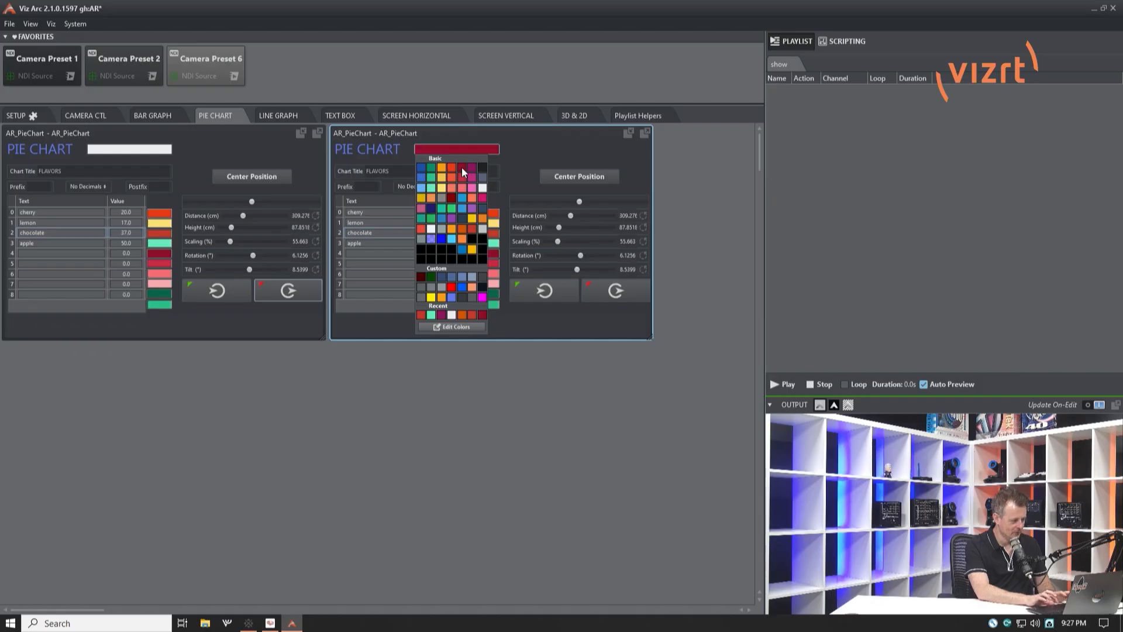
left_click(387, 243)
left_click(495, 215)
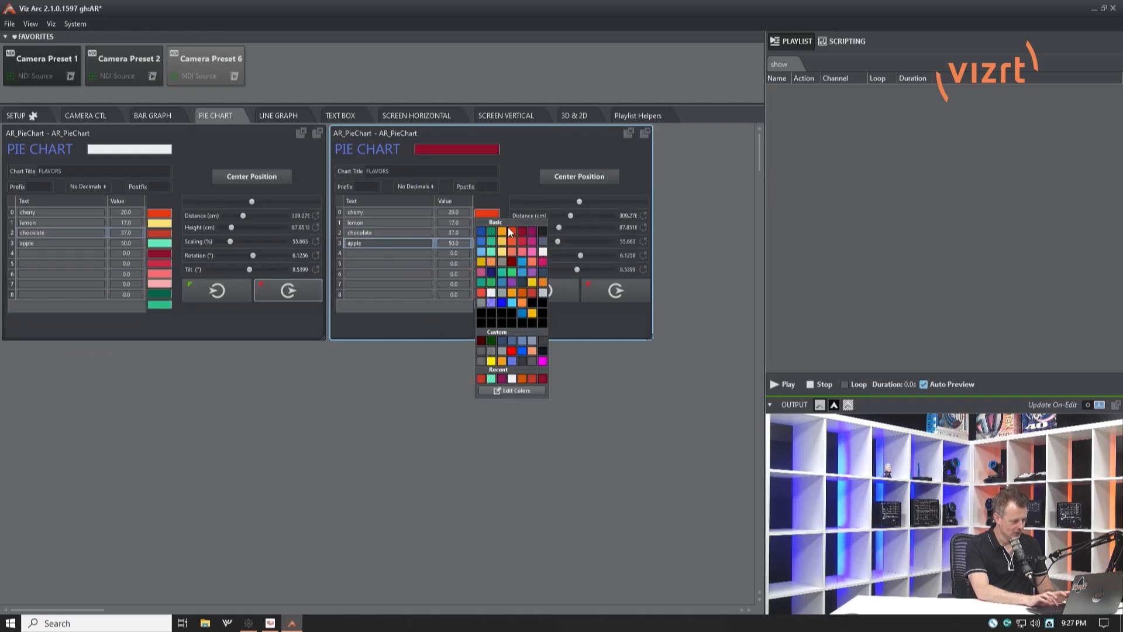
left_click(521, 231)
left_click(484, 232)
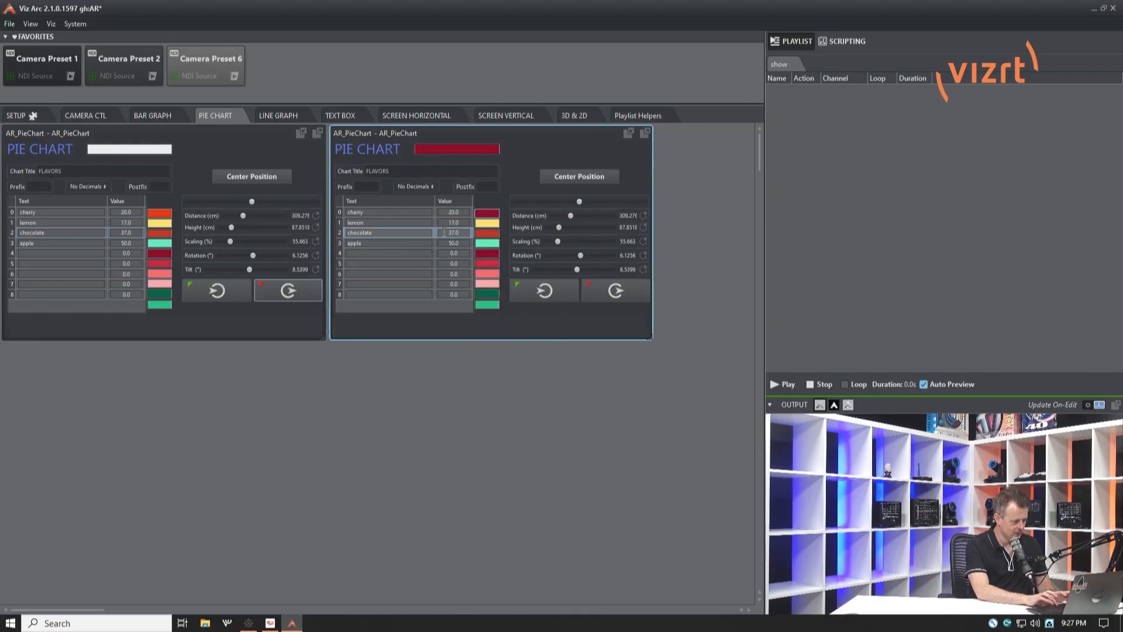
Set the duplicated chart's lemon slice color to dark red and change it to blue
left_click(487, 223)
left_click(521, 241)
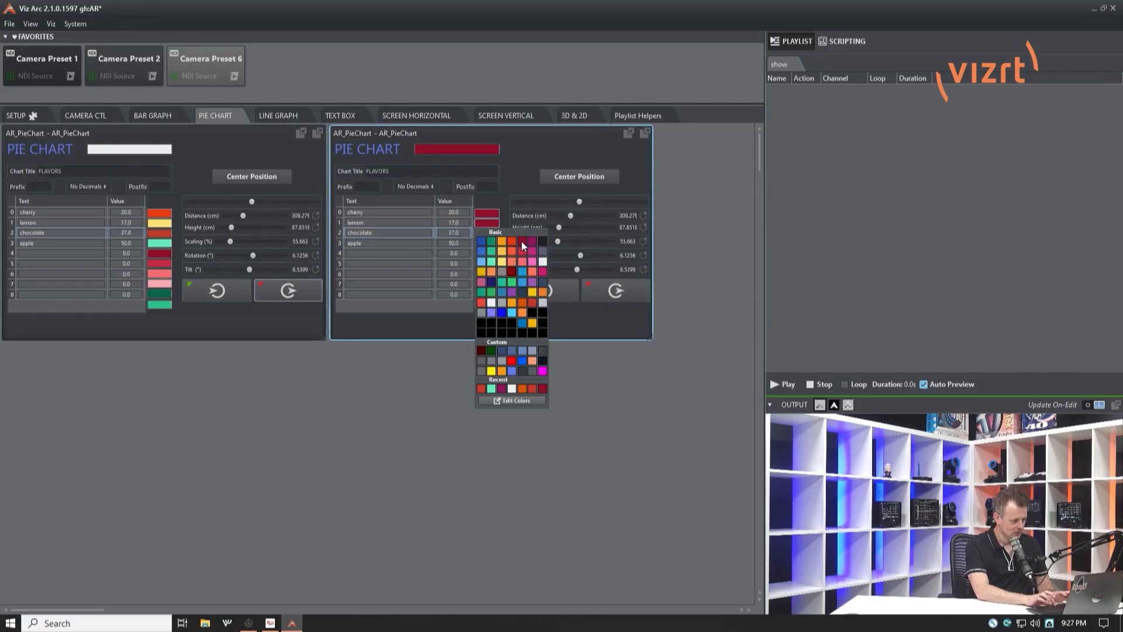
left_click(449, 233)
left_click(493, 223)
left_click(480, 240)
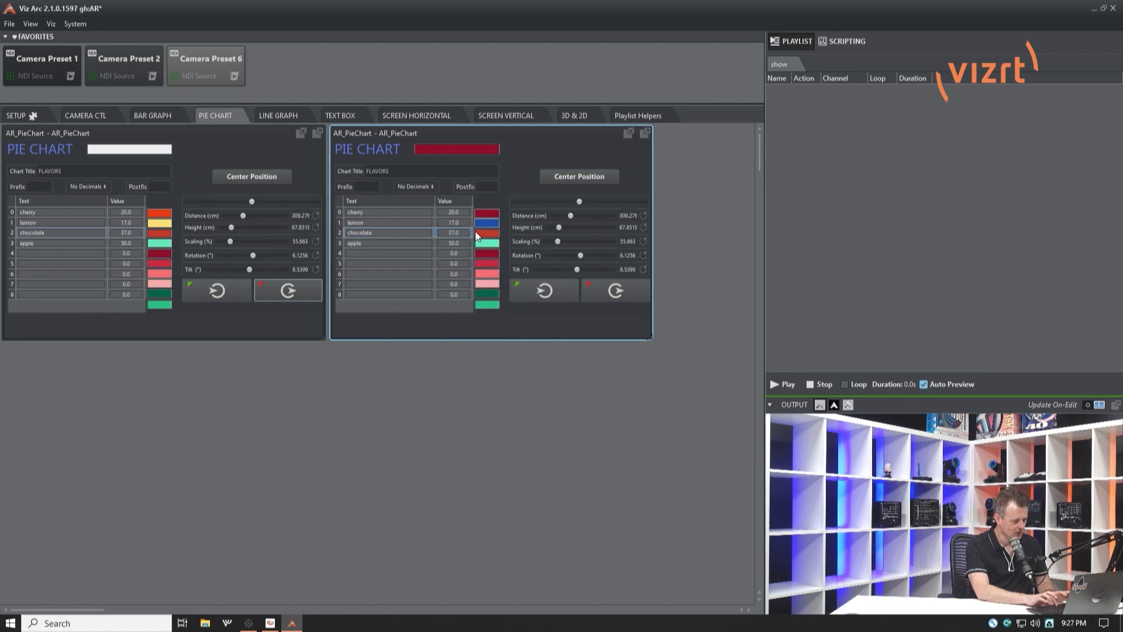
Set the duplicated chart's chocolate slice to magenta and its apple slice to slate gray
left_click(486, 233)
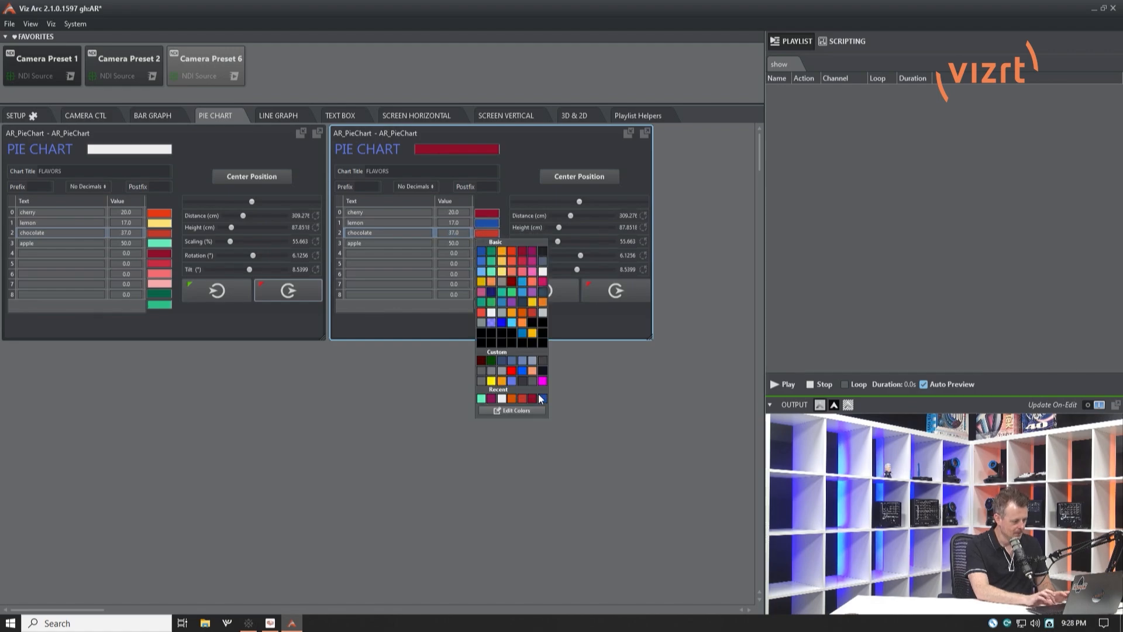
left_click(542, 381)
right_click(543, 383)
left_click(494, 242)
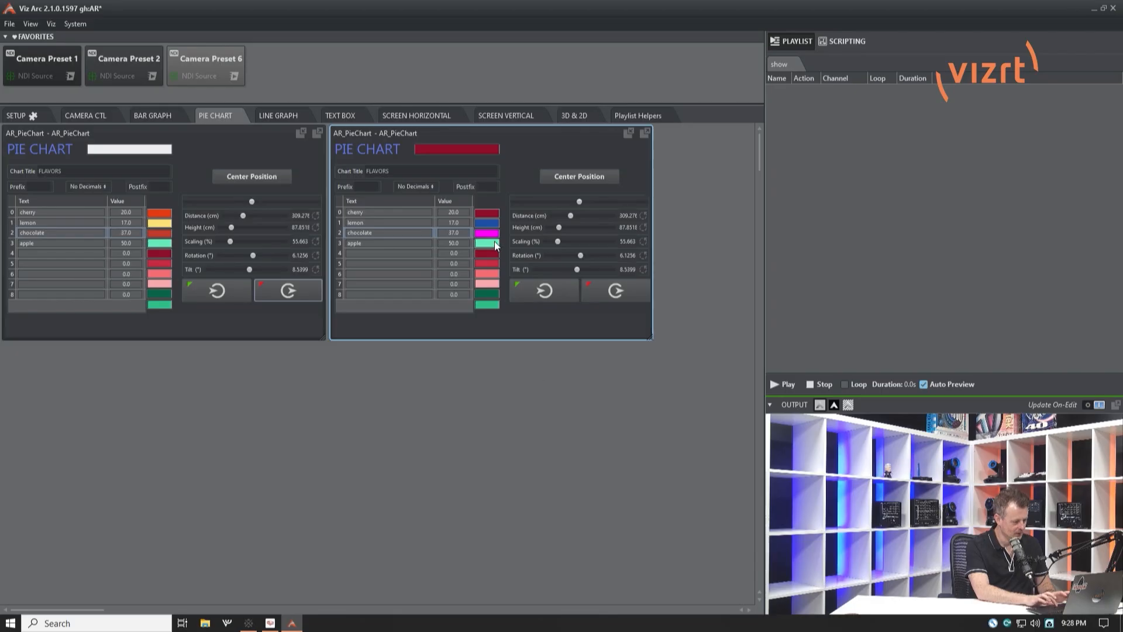
left_click(494, 242)
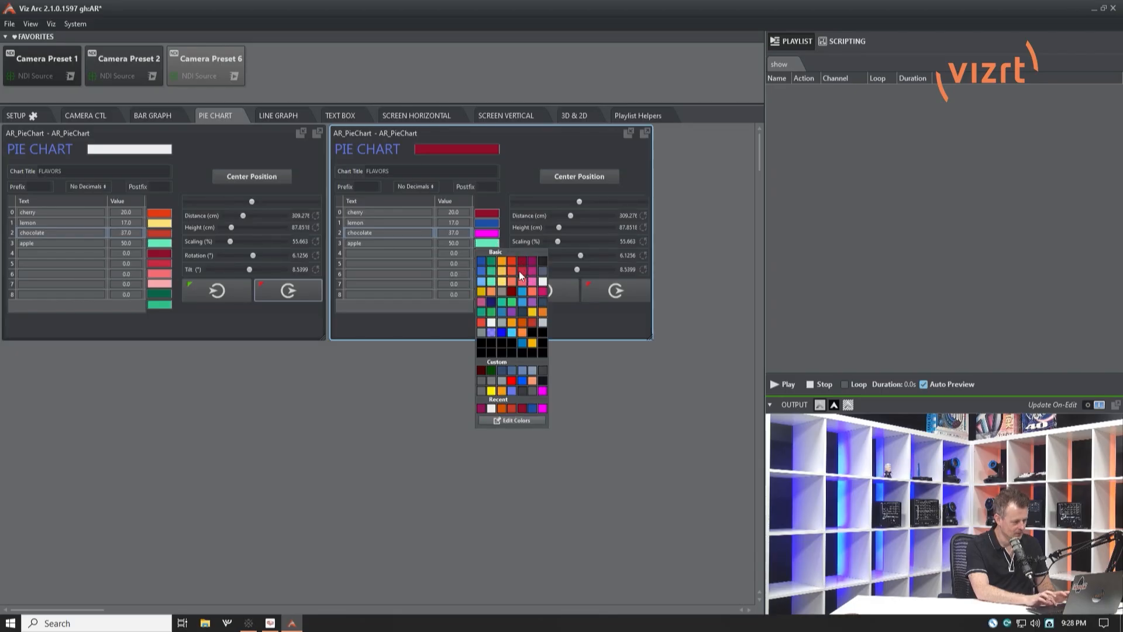
left_click(542, 272)
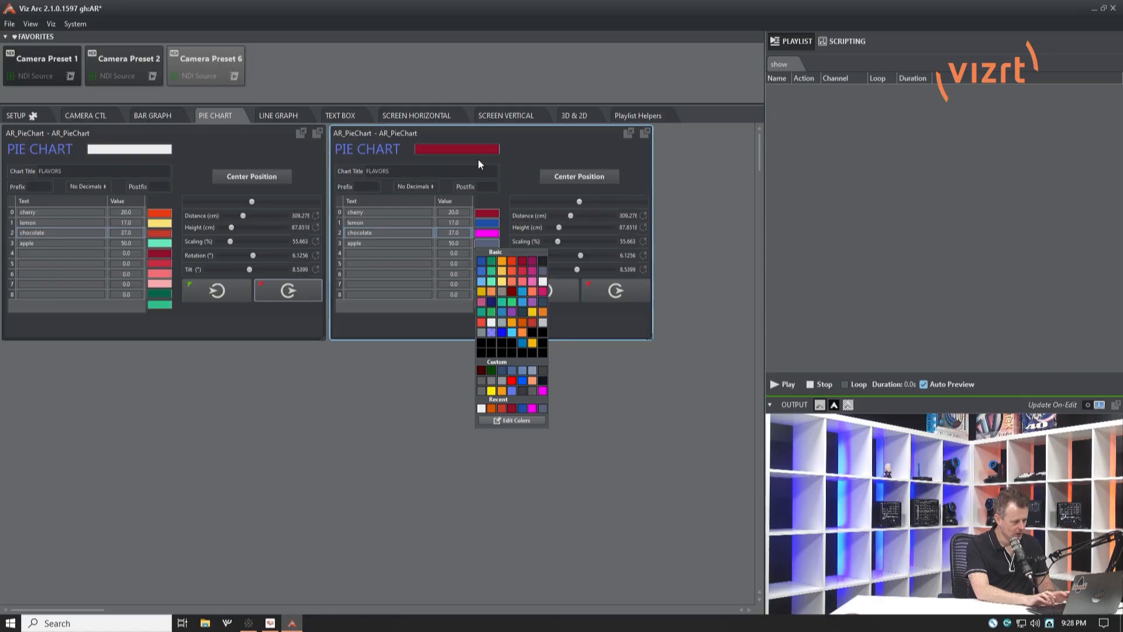
Set the duplicated chart's cherry value to 200 and bring that chart into the output
left_click(457, 211)
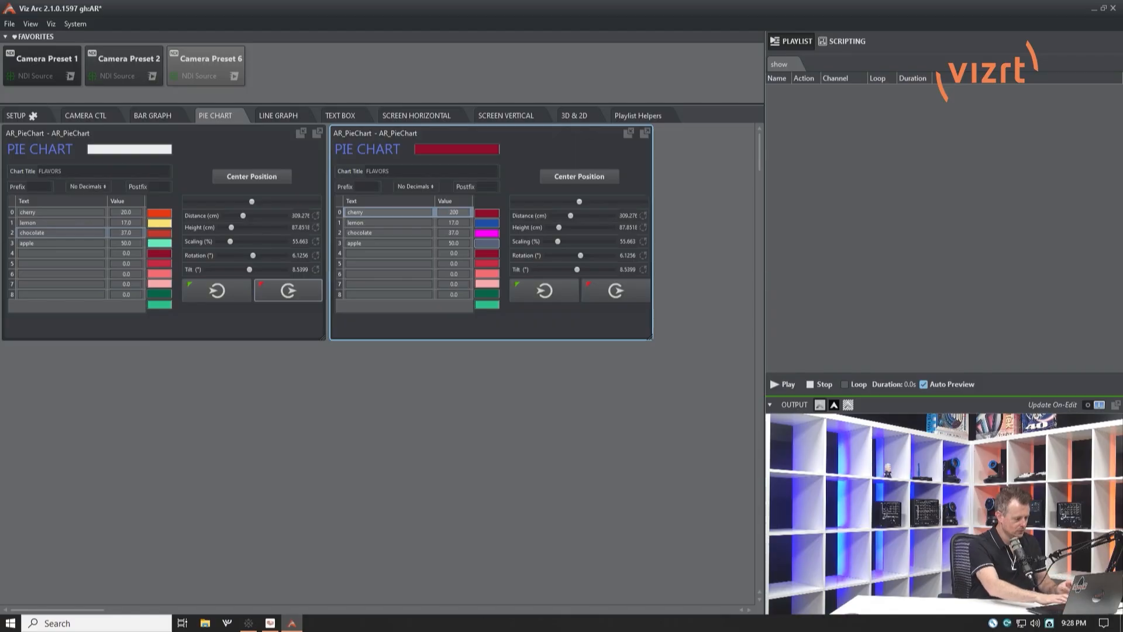
left_click(538, 290)
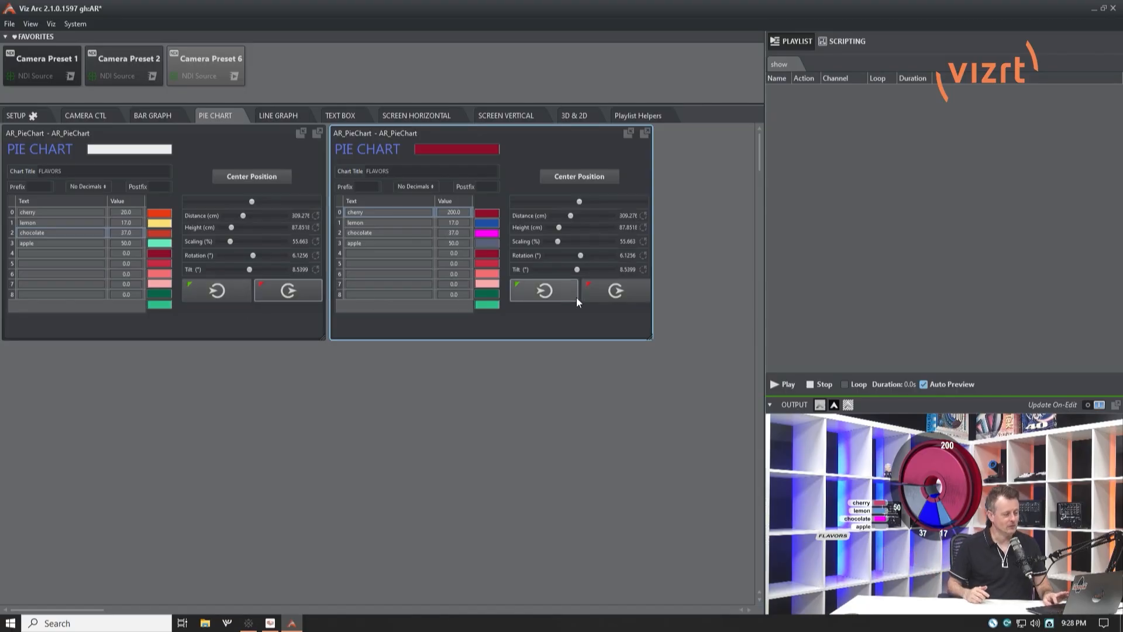
Take the duplicated chart out of the output, bring it back in, and switch the output to the original chart
left_click(609, 296)
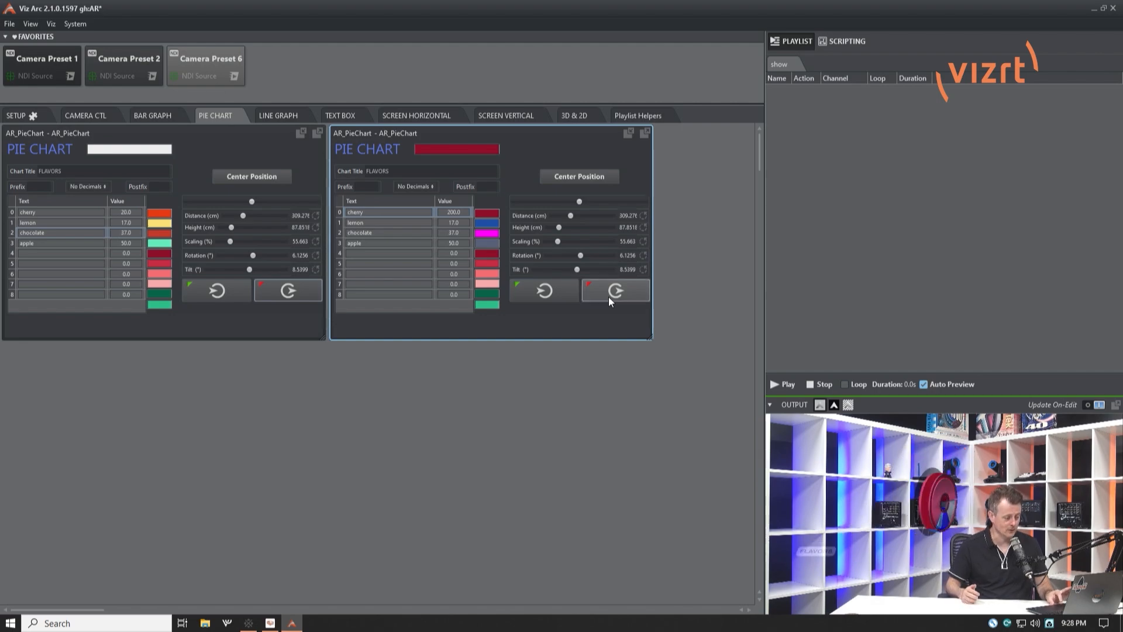
left_click(539, 292)
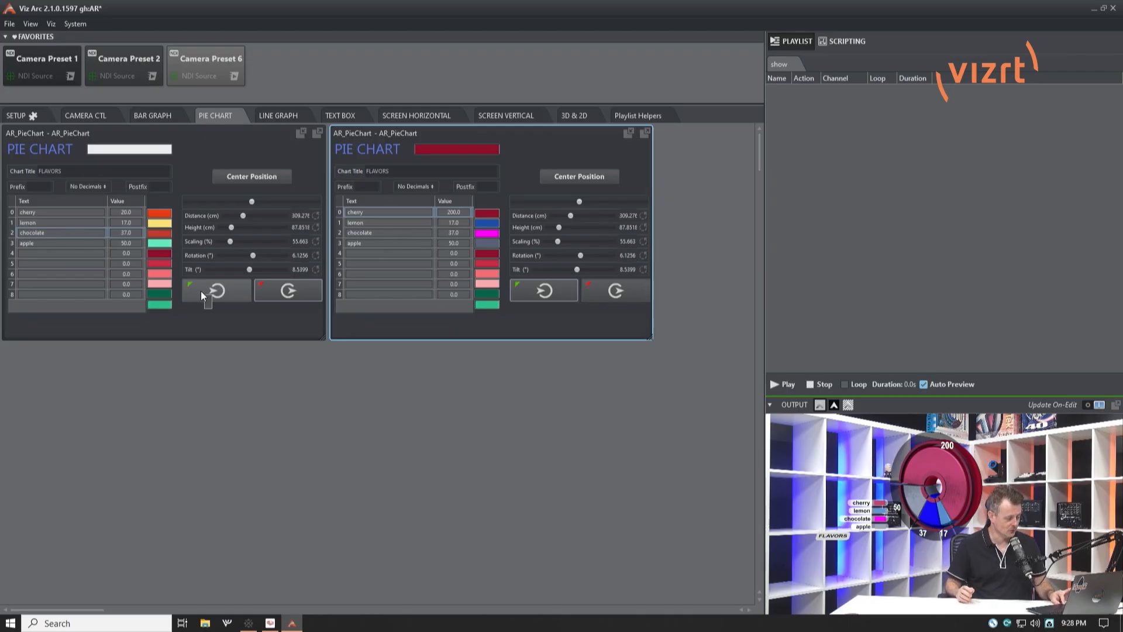
left_click(201, 290)
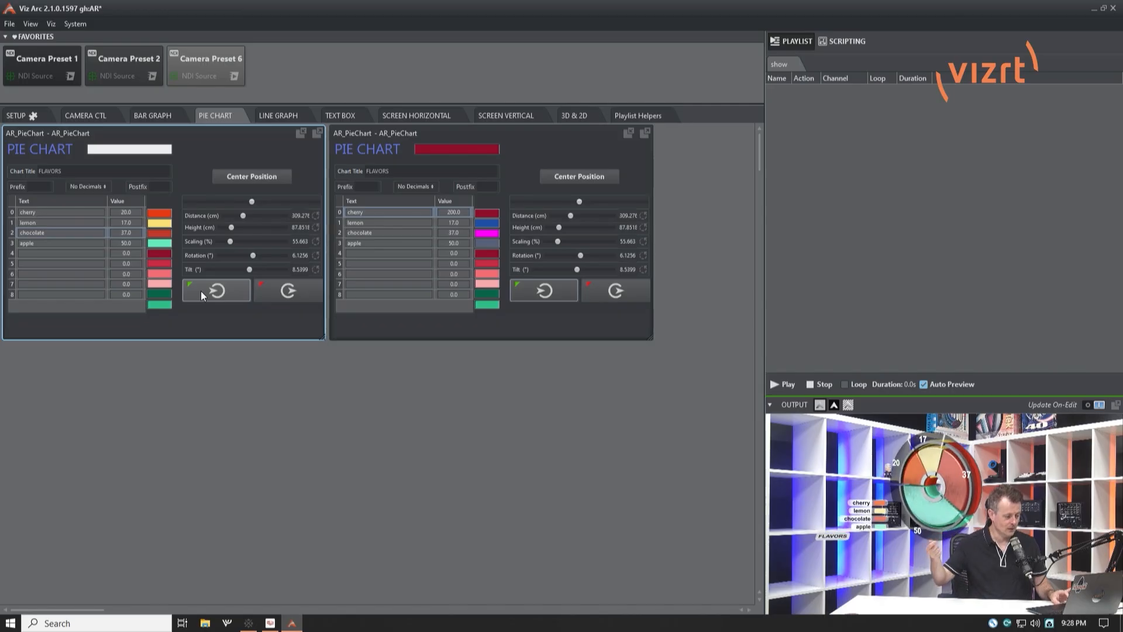